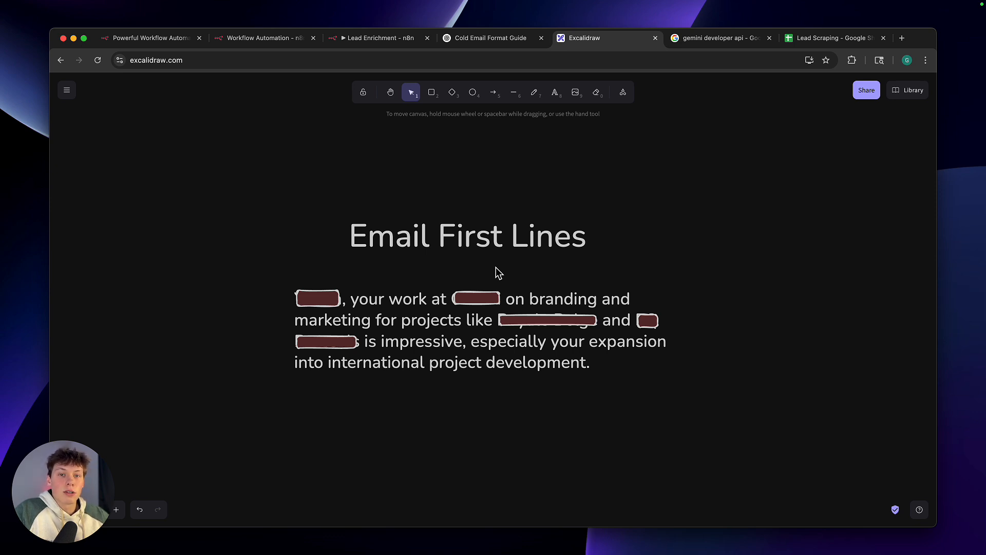
Switch to ChatGPT and review the cold email format guide, focusing on the Subject Line and Opening Line sections
left_click(517, 44)
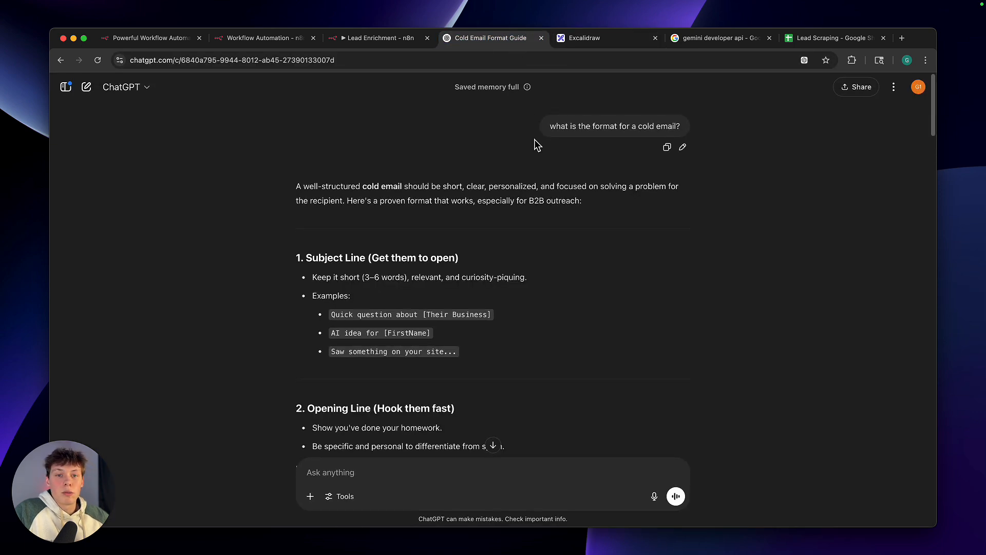
triple_click(576, 126)
left_click(578, 151)
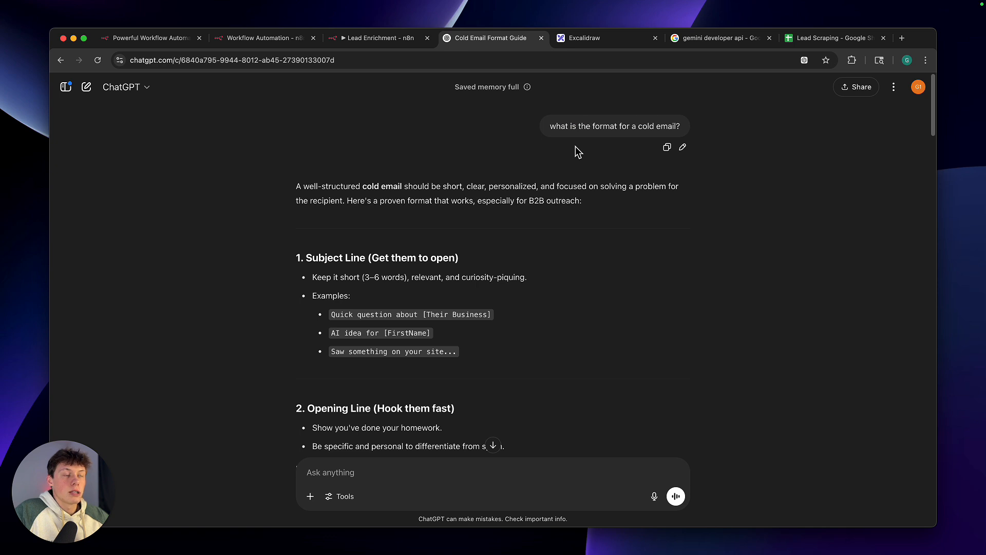
scroll(528, 270, "down", 2)
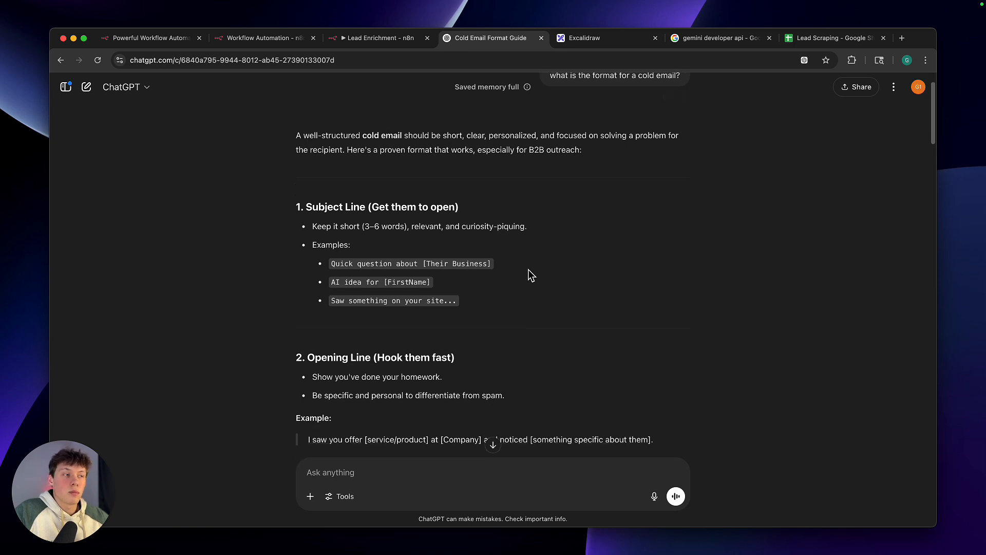
scroll(473, 244, "down", 2)
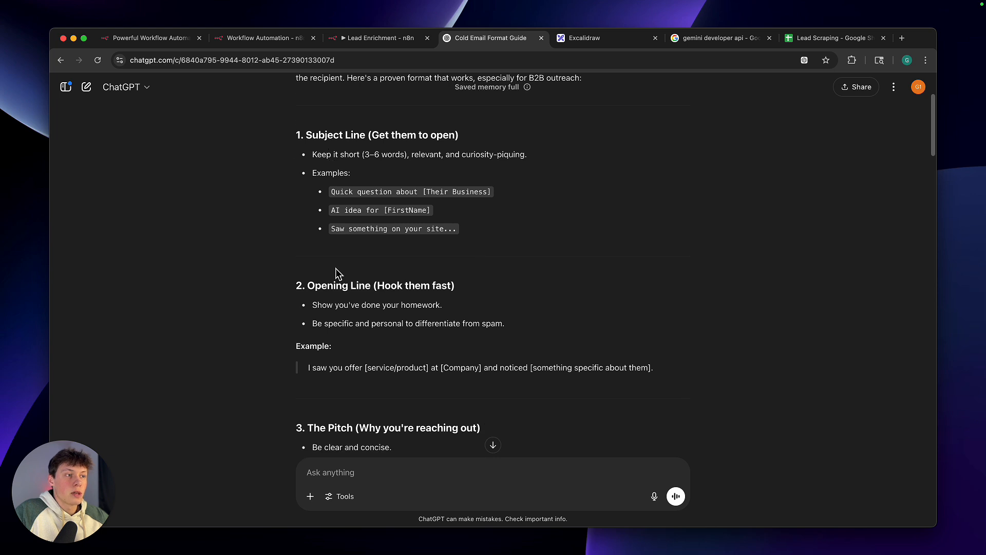
scroll(335, 268, "down", 3)
scroll(335, 268, "up", 1)
left_click_drag(297, 234, 463, 240)
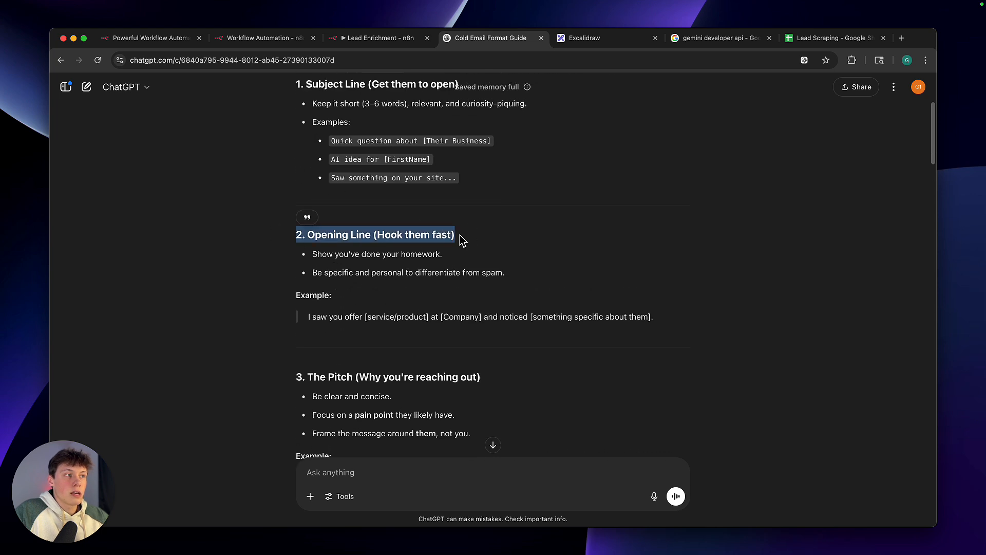
scroll(461, 239, "up", 1)
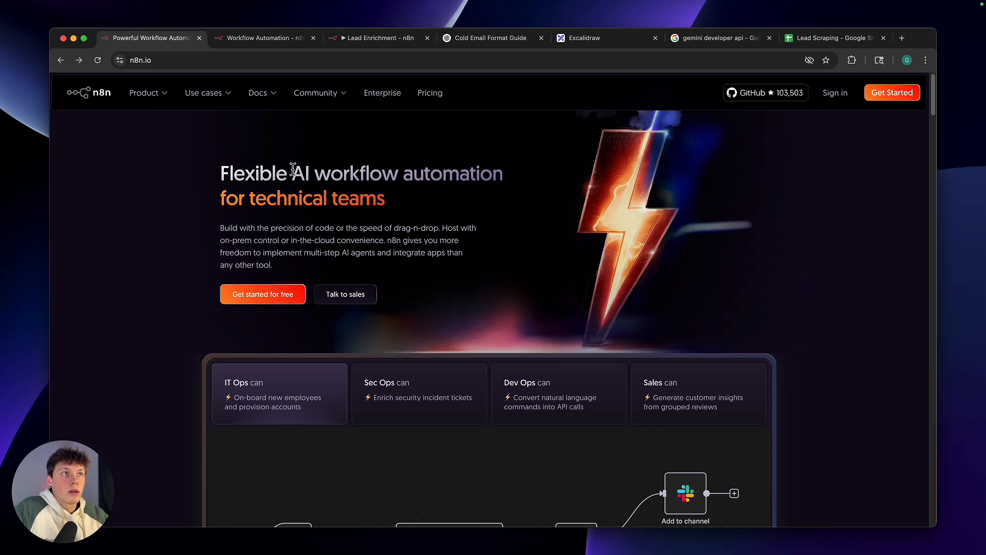
Switch to n8n, create a blank workflow and check its option for importing from a file
key("ctrl+Tab")
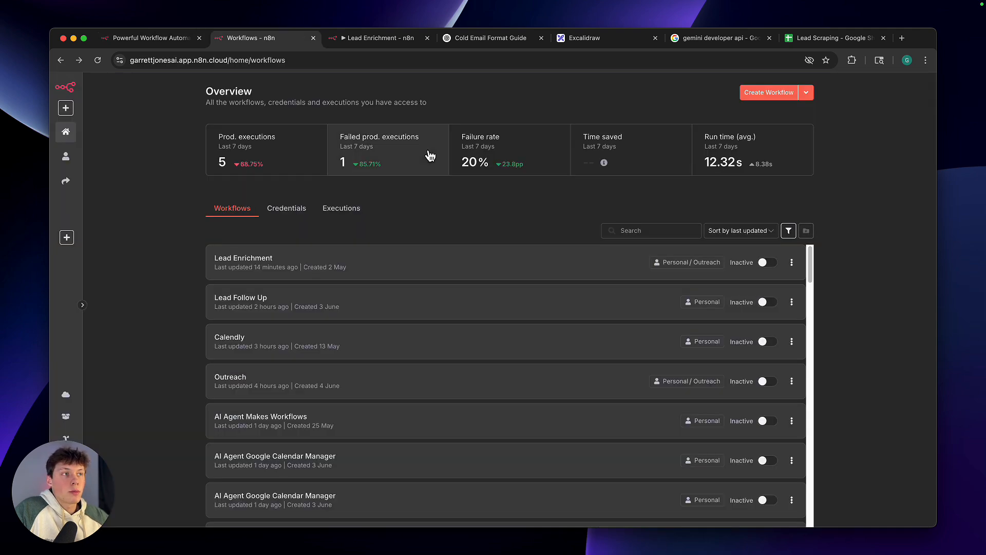
left_click(774, 94)
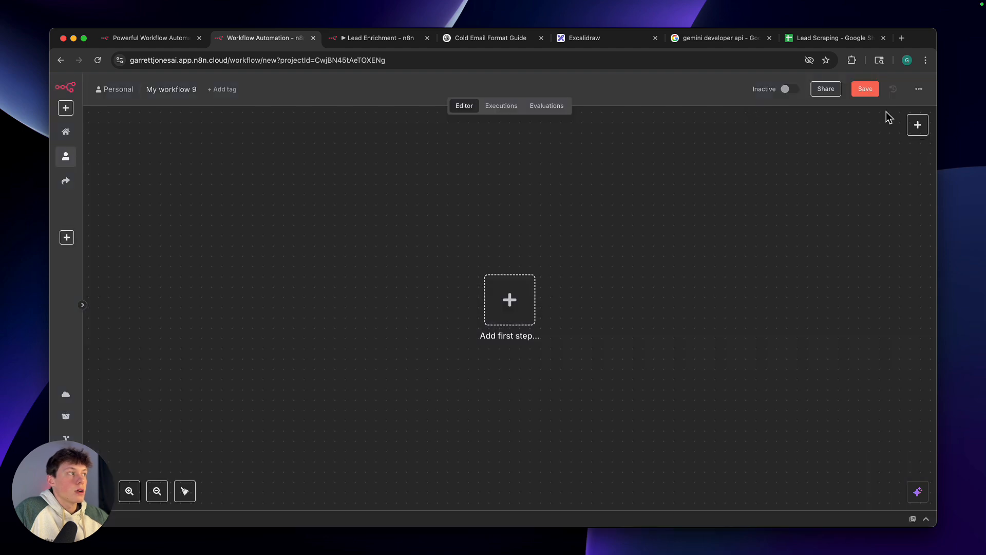
left_click(920, 94)
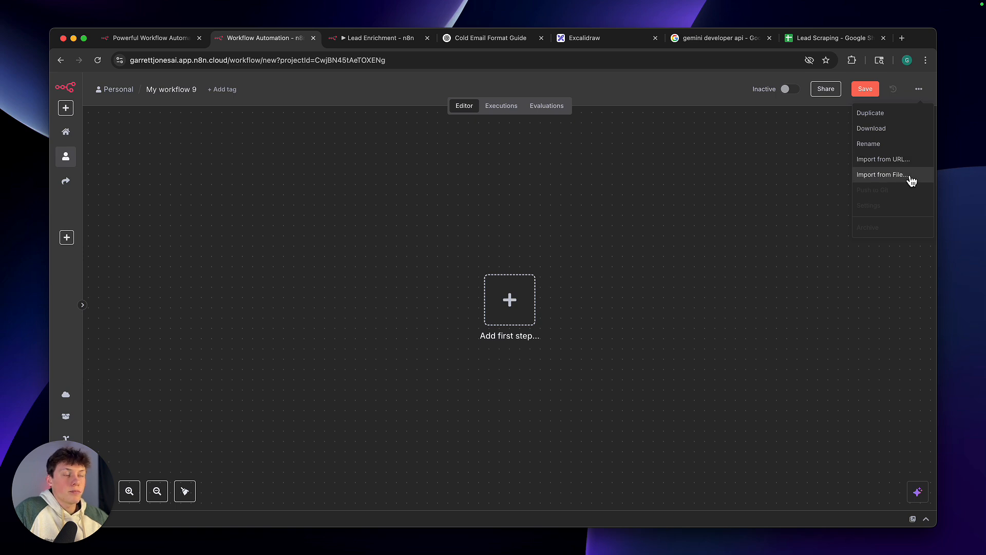
left_click(660, 209)
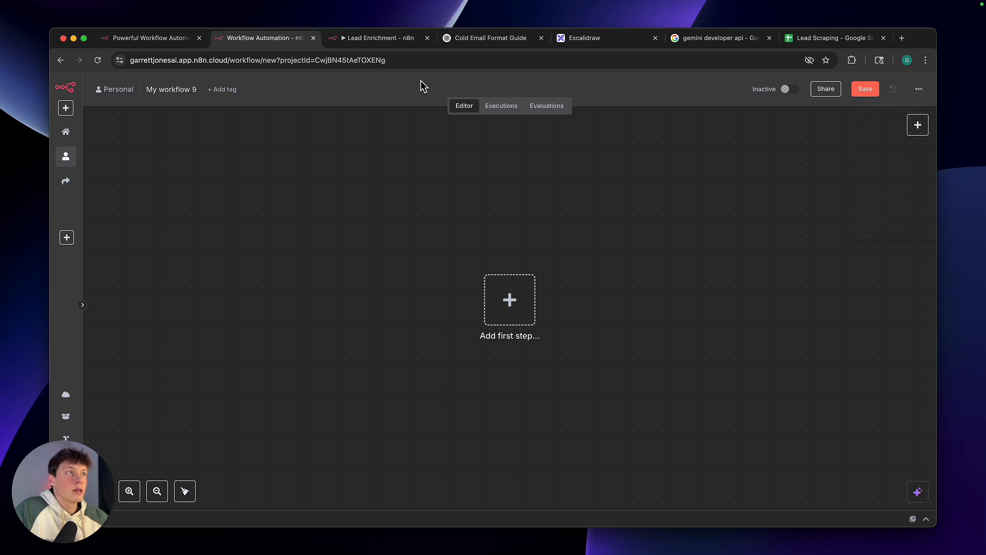
Open the Lead Enrichment workflow and examine its overview note, two triggers and node chain
left_click(393, 46)
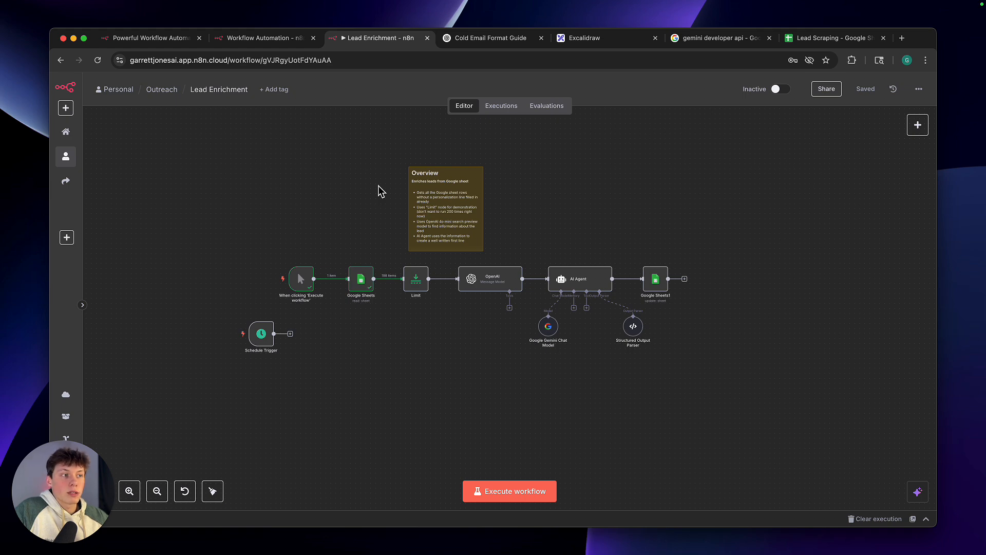
scroll(381, 191, "up", 3)
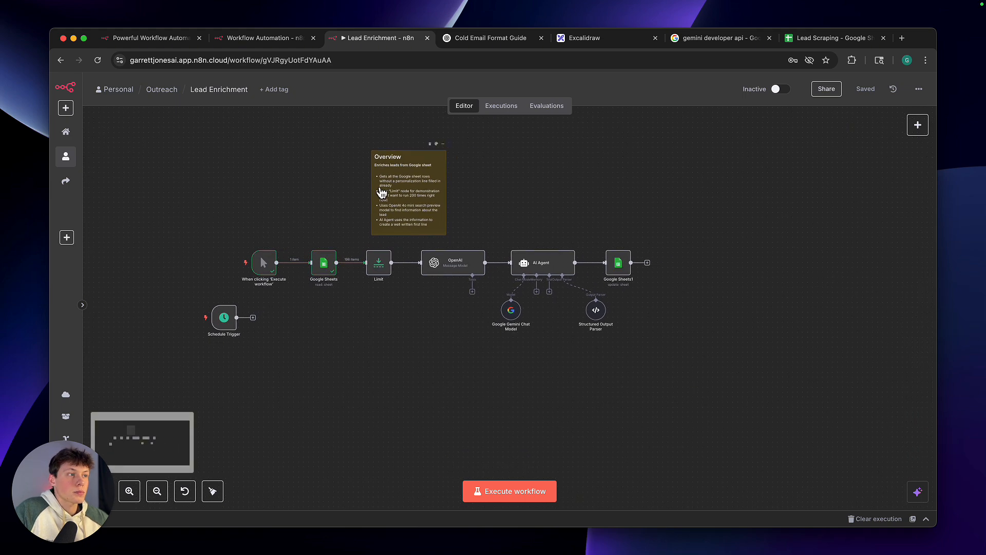
scroll(381, 192, "up", 3)
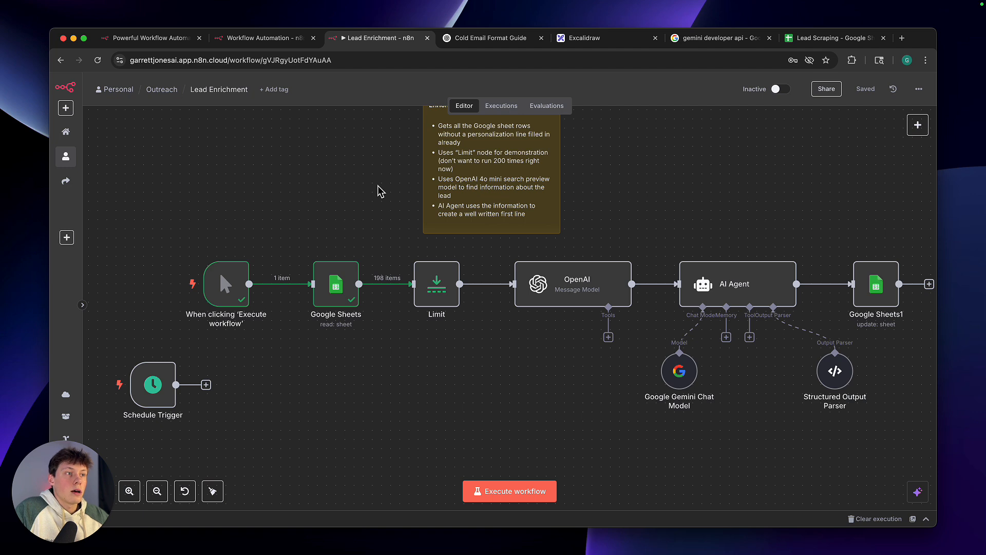
mouse_move(271, 222)
left_mouse_down()
mouse_move(406, 347)
mouse_move(380, 350)
mouse_move(408, 354)
mouse_move(260, 219)
mouse_move(264, 208)
left_mouse_up()
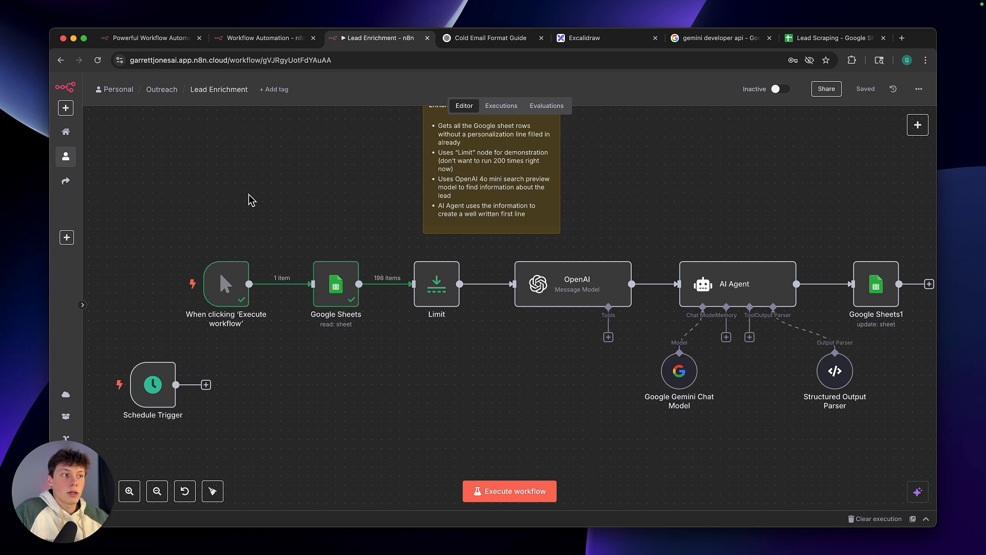
left_click_drag(247, 195, 407, 363)
left_click(409, 365)
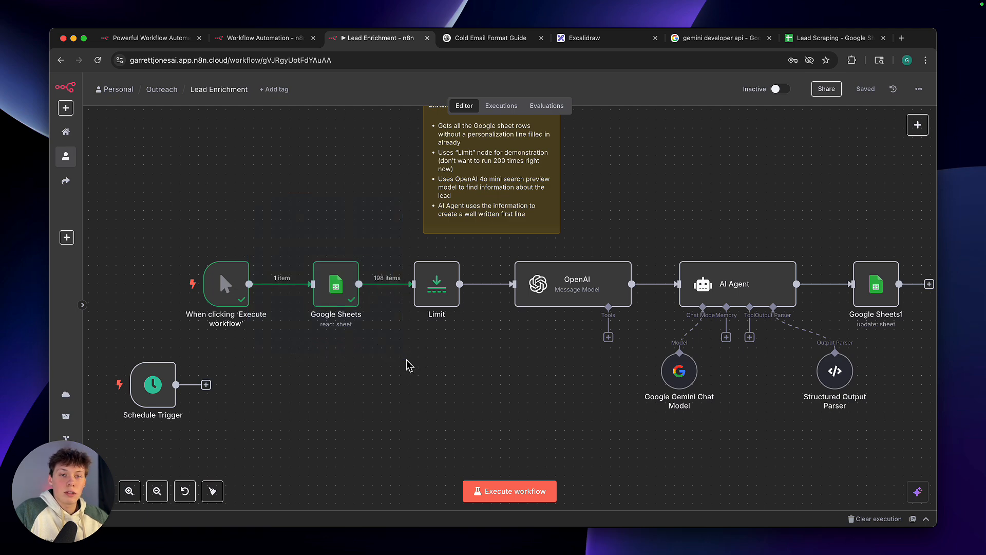
scroll(250, 375, "left", 3)
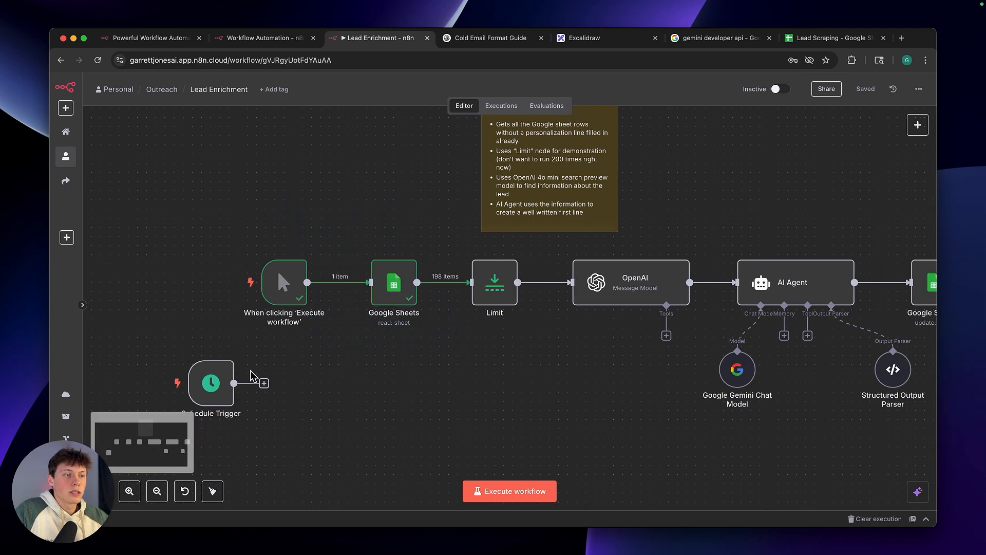
scroll(252, 375, "up", 3)
mouse_move(240, 345)
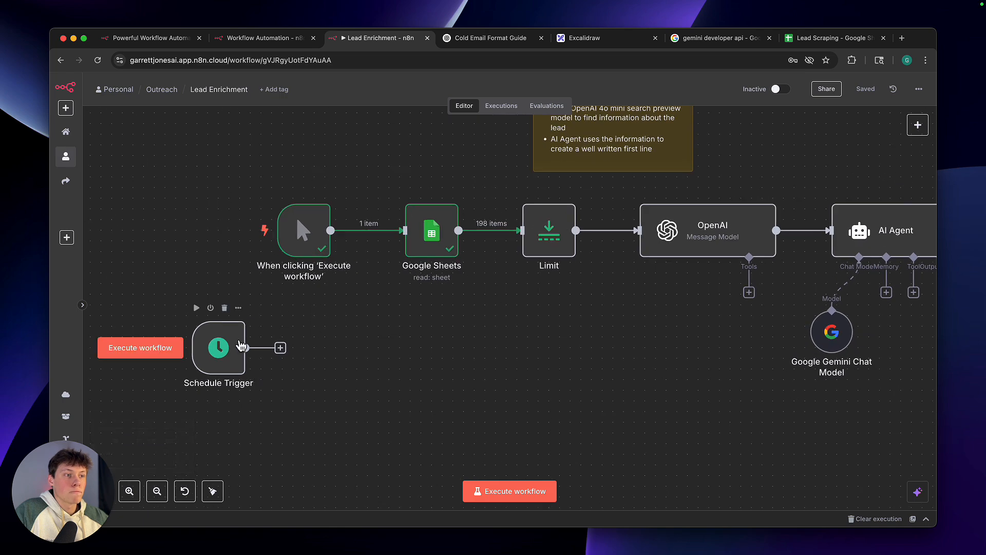
left_click_drag(190, 136, 384, 326)
Move the manual trigger node slightly away from the Google Sheets node and the Schedule Trigger slightly lower on the canvas
mouse_move(311, 241)
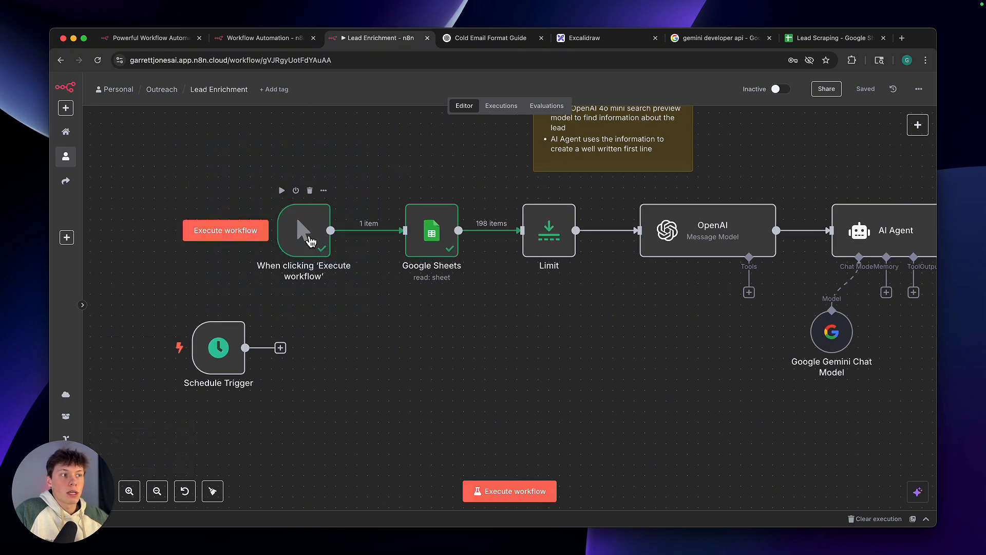
left_click_drag(311, 241, 300, 242)
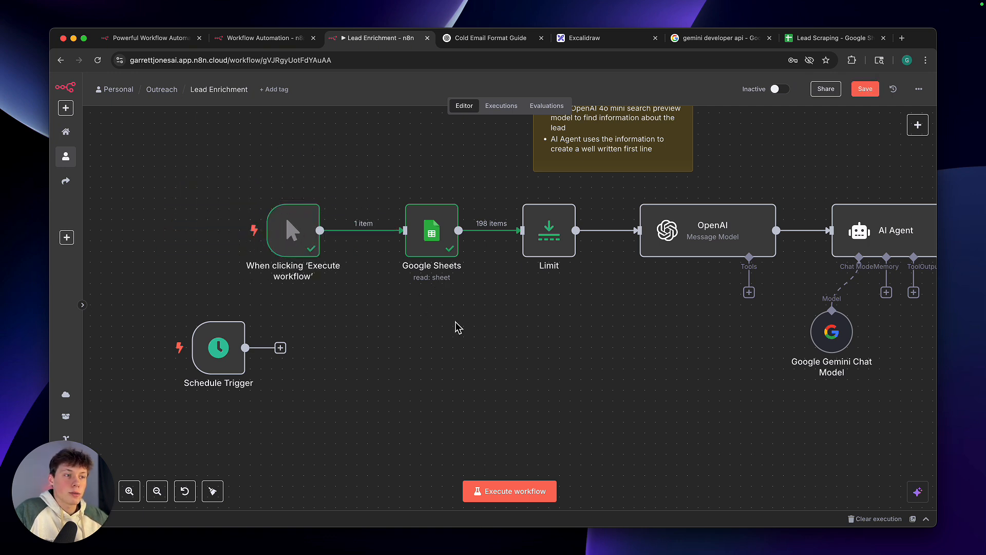
mouse_move(217, 346)
left_click_drag(217, 346, 217, 367)
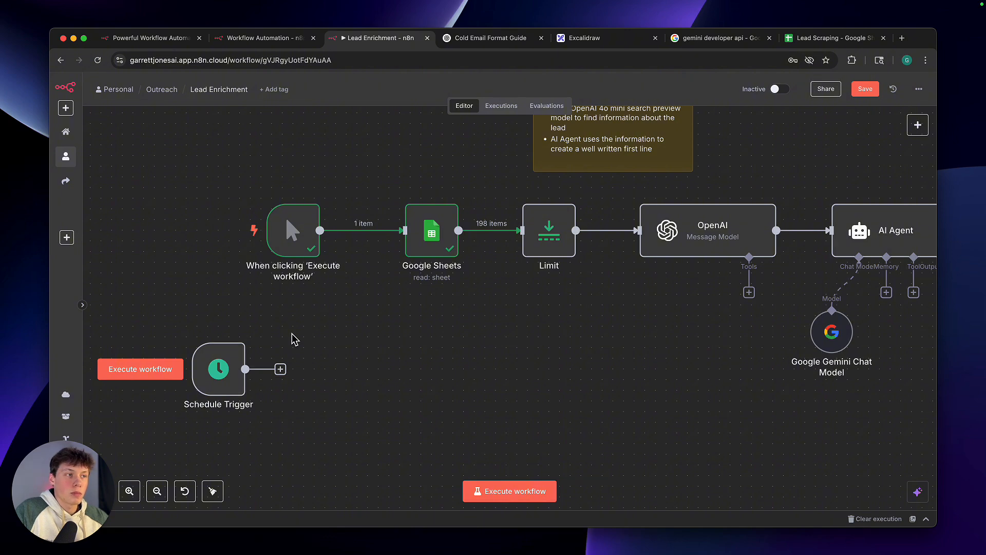
Open the Lead Scraping spreadsheet and examine its column headers, from the company fields through Personalization to Response
scroll(302, 342, "up", 2)
scroll(302, 341, "right", 2)
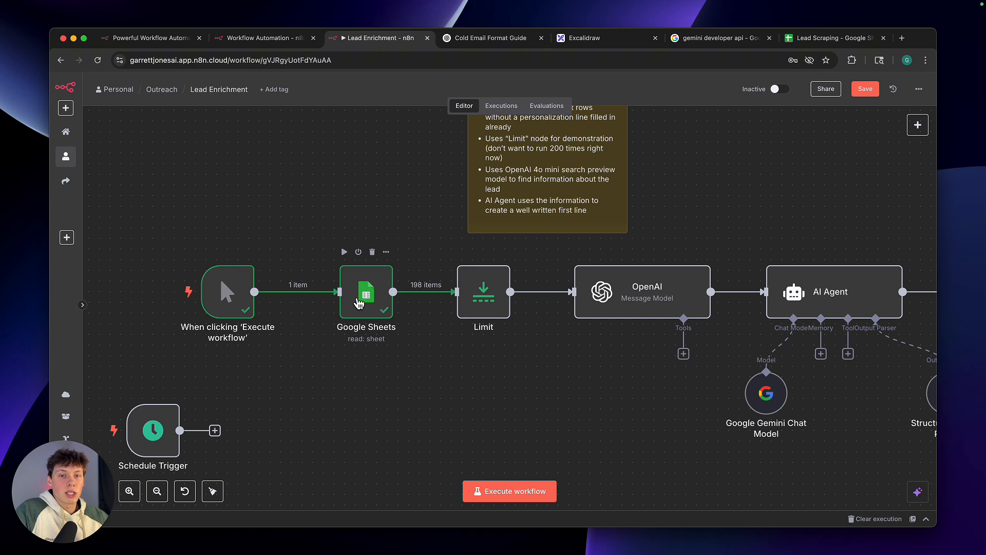
left_click(816, 43)
scroll(670, 216, "left", 1)
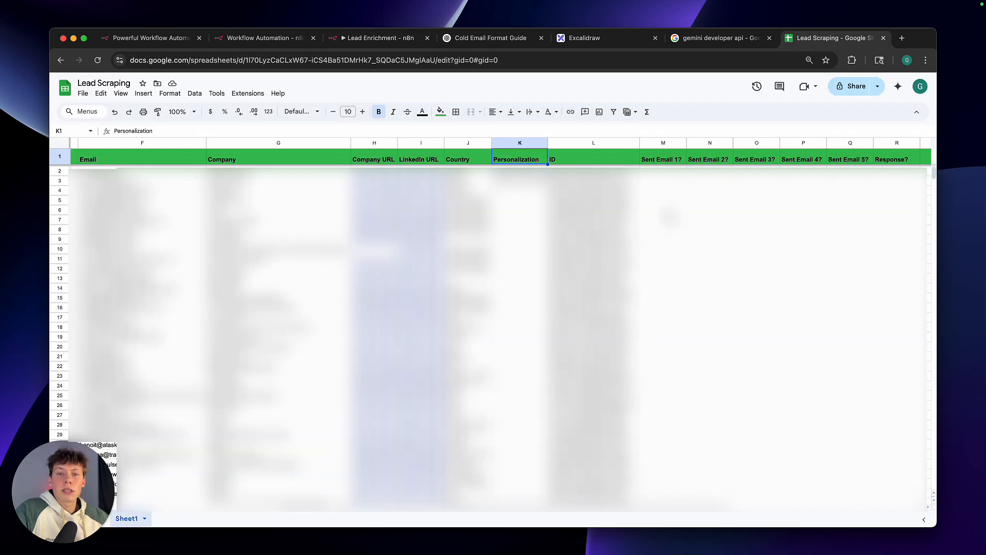
scroll(669, 216, "right", 3)
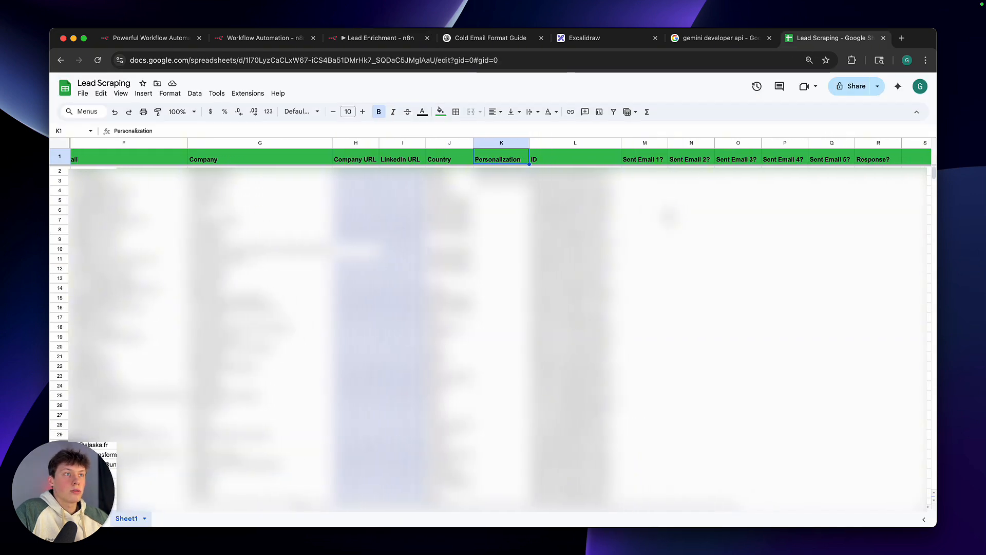
scroll(493, 196, "left", 1)
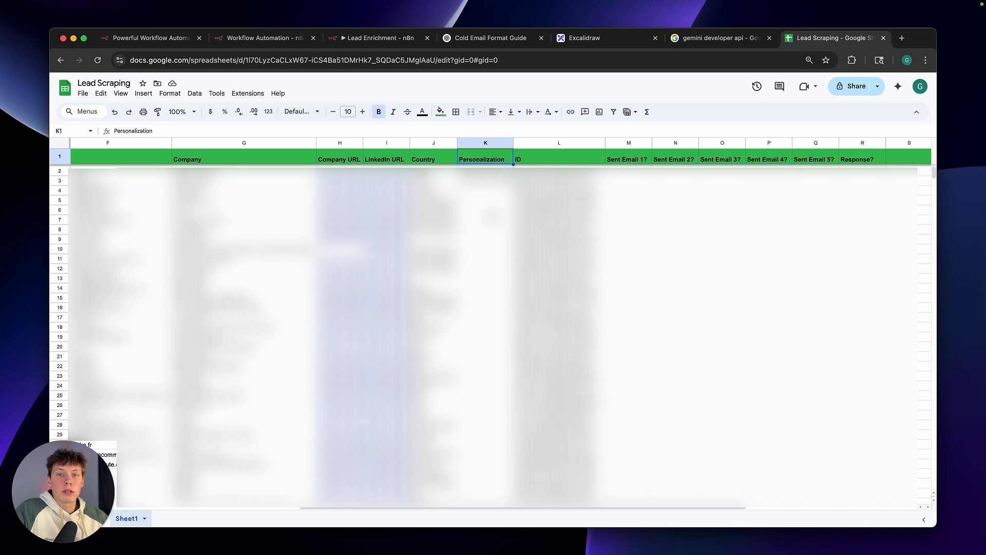
Return to the Lead Enrichment workflow and inspect the row-reading Google Sheets node's filter on the Personalization column
left_click(381, 38)
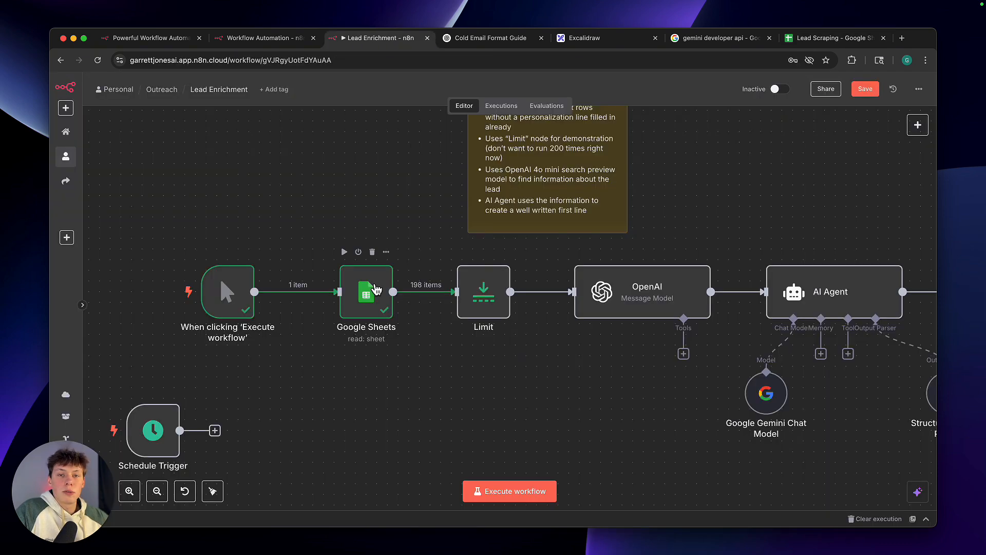
double_click(375, 291)
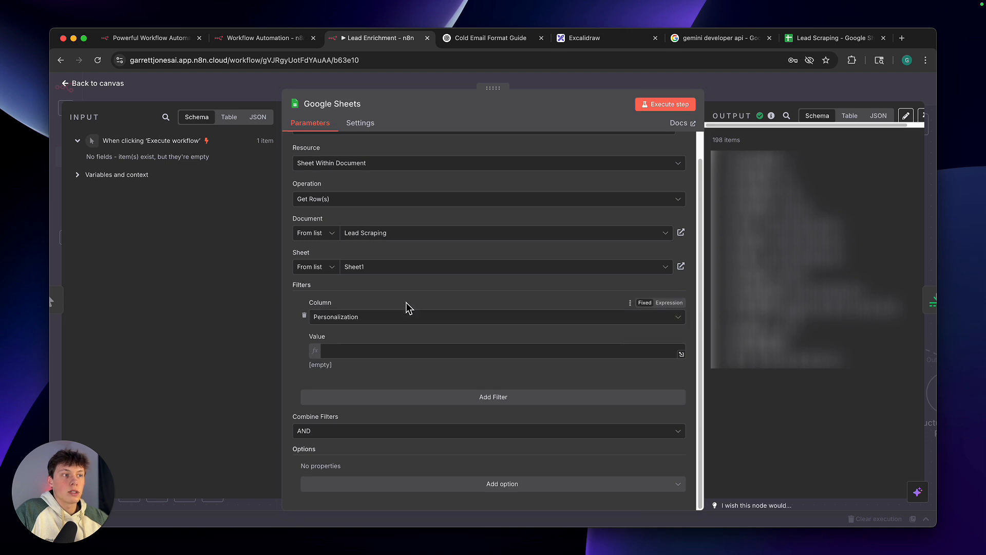
double_click(303, 288)
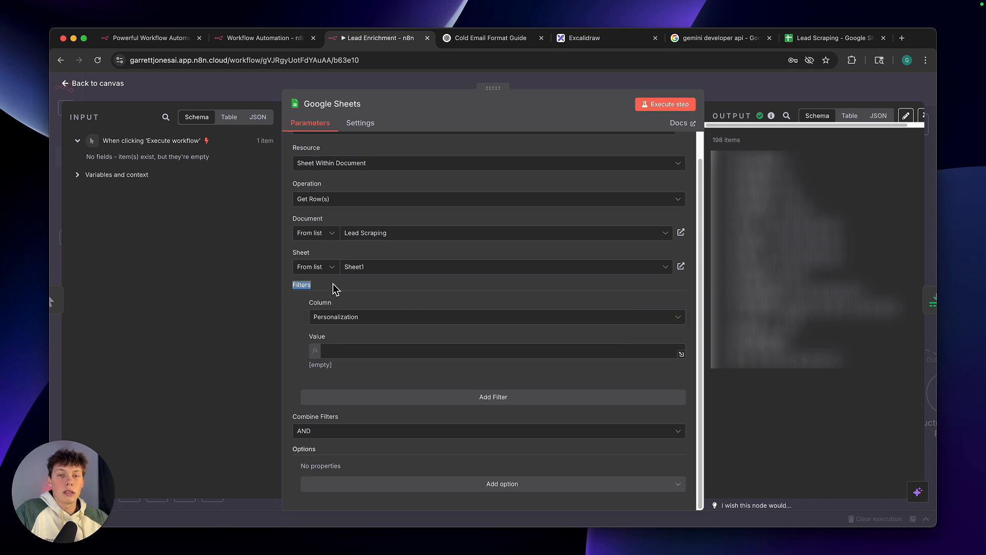
left_click(370, 319)
left_click(370, 301)
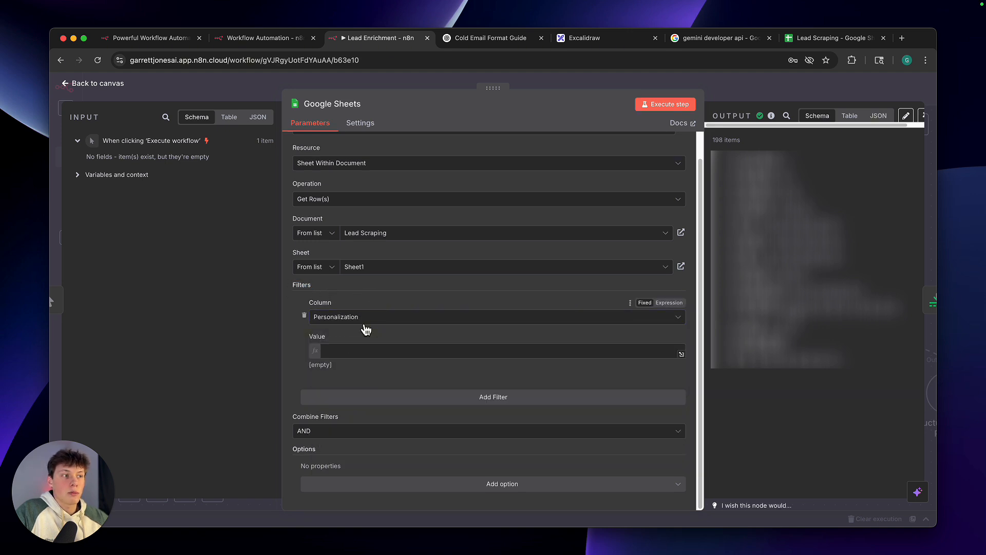
left_click(360, 351)
left_click(323, 362)
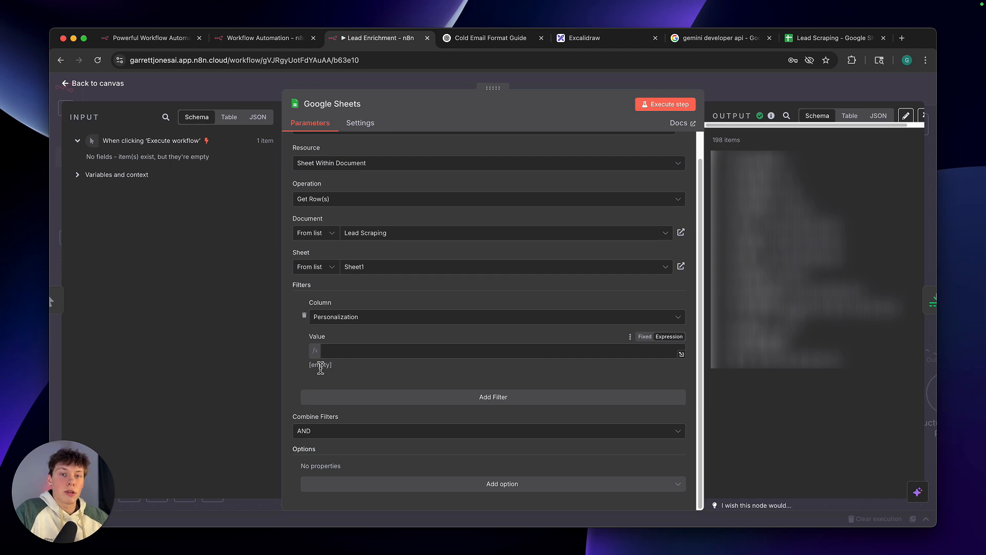
left_click(746, 85)
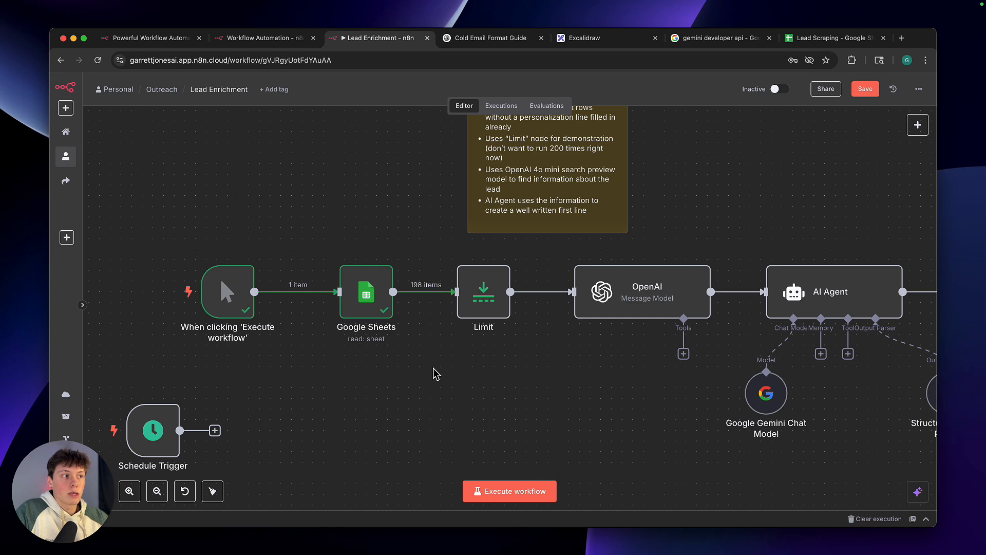
Inspect the Limit node's Max Items and Keep settings, then return to the workflow canvas
left_click_drag(310, 216, 606, 403)
left_click(605, 403)
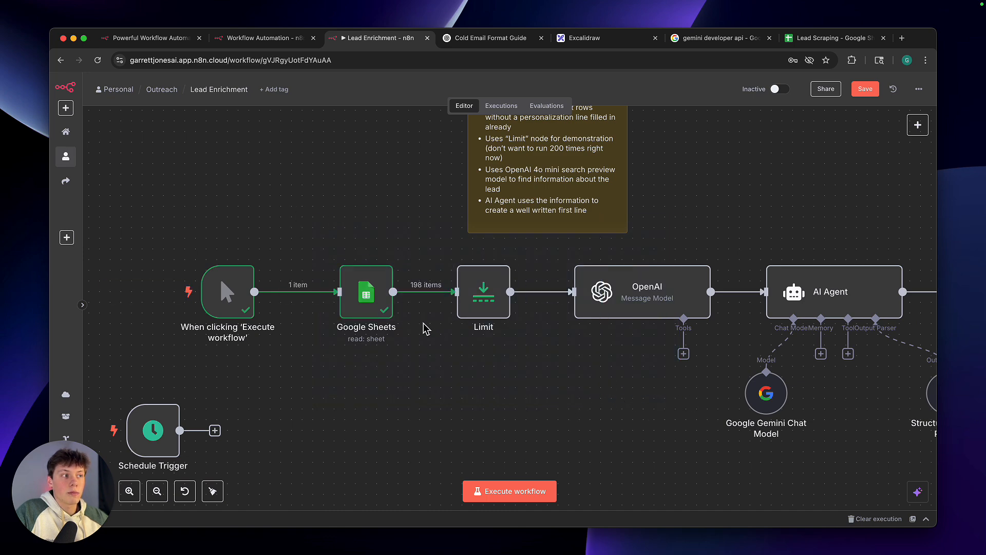
scroll(645, 328, "right", 3)
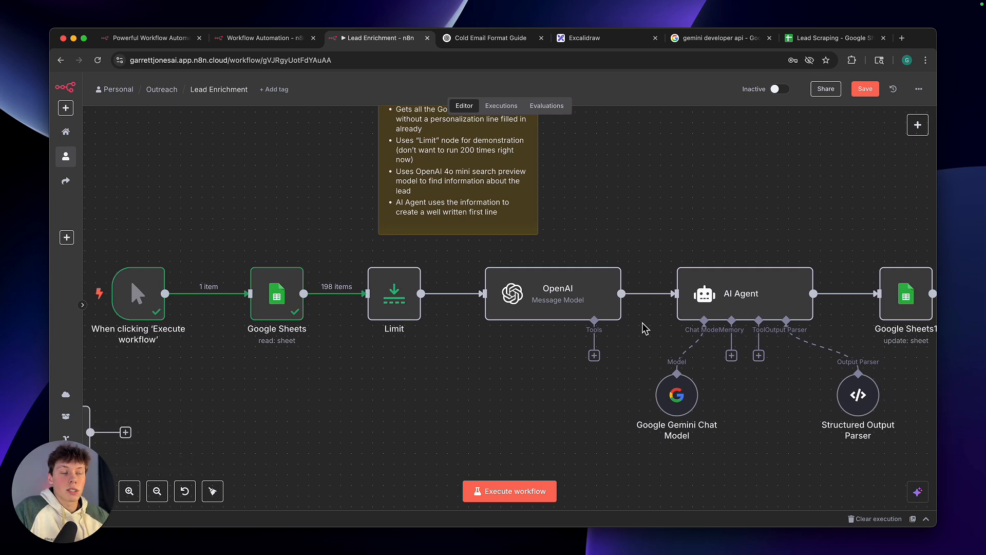
left_click(445, 345)
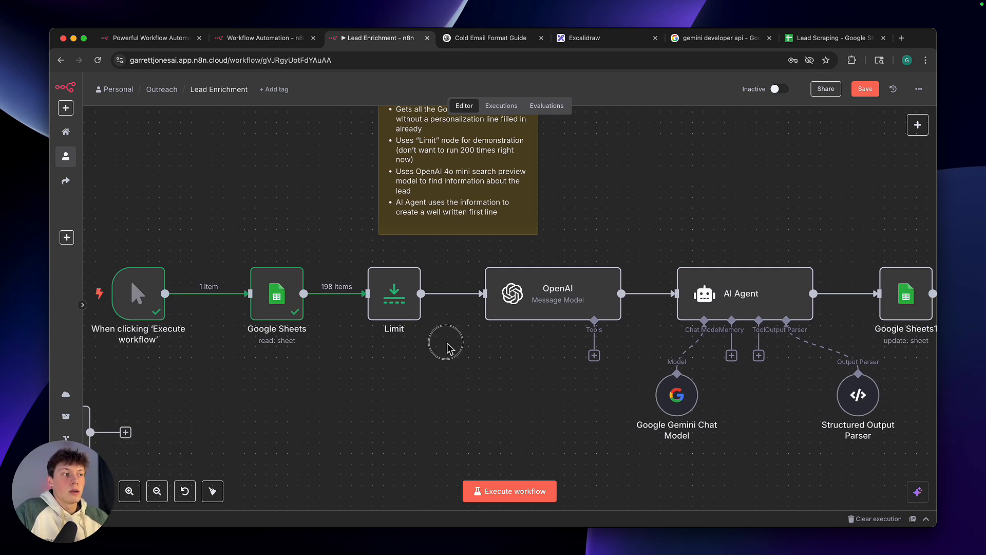
left_click(411, 307)
double_click(413, 310)
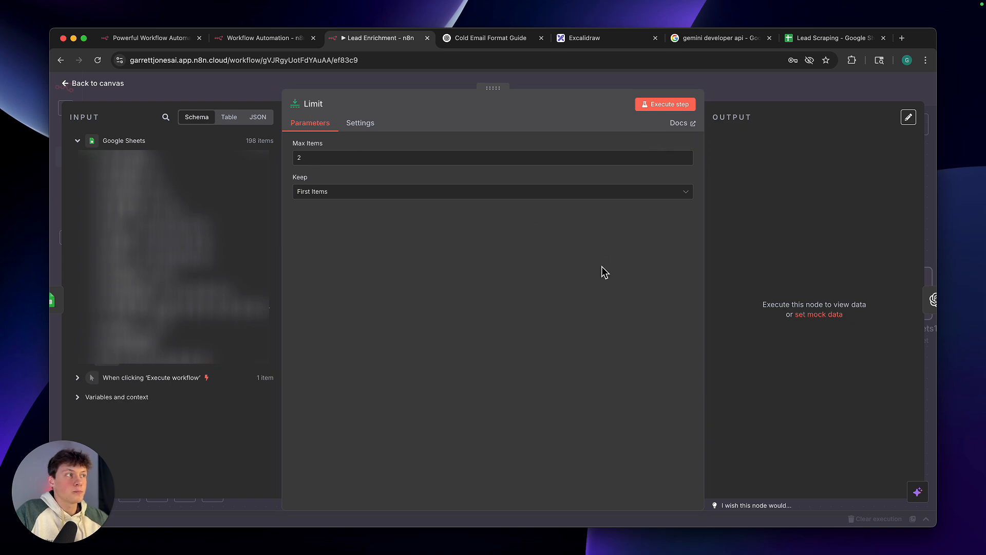
key("Escape")
left_click(566, 334)
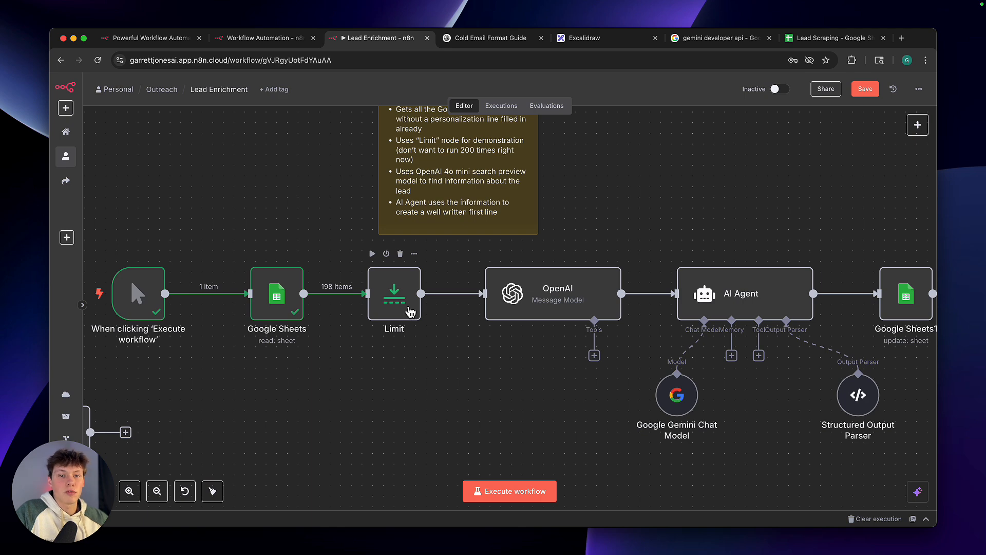
Check that the Limit node's Max Items is 2, return to the canvas and execute the Limit node
double_click(410, 309)
left_click(366, 165)
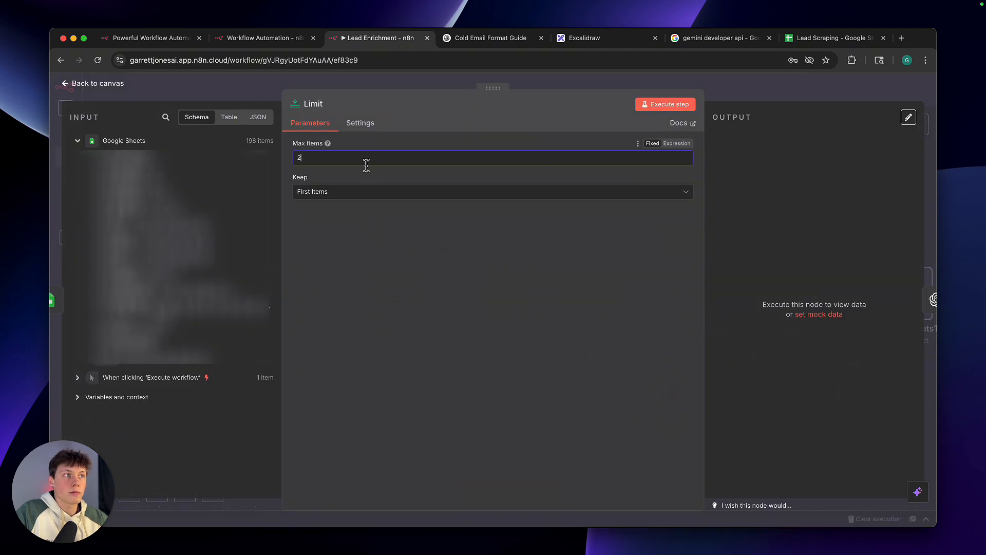
left_click(716, 90)
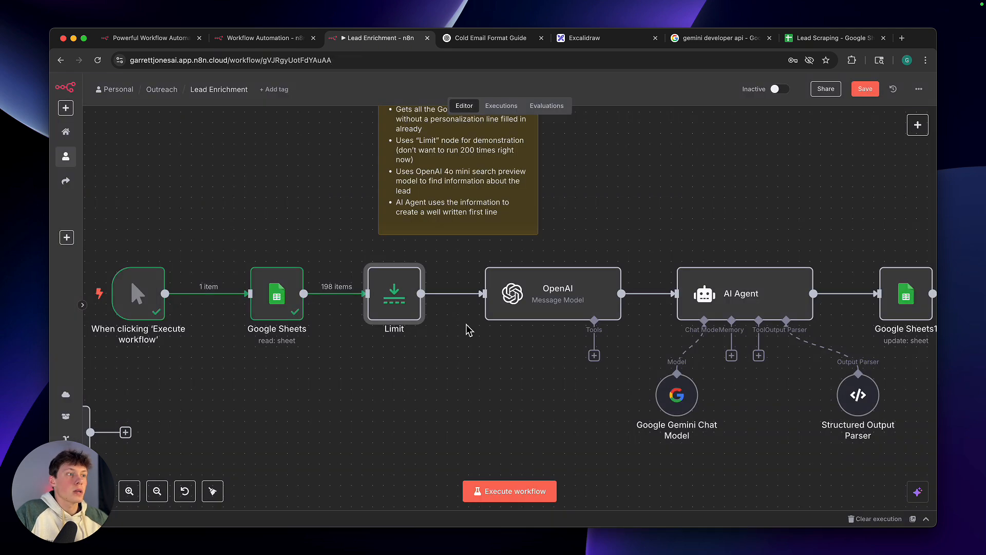
scroll(468, 329, "right", 3)
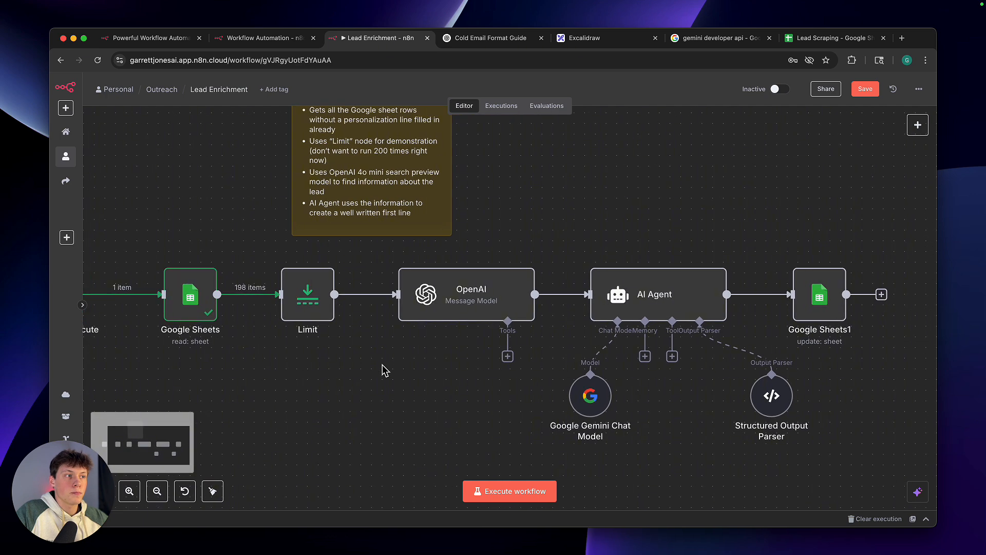
scroll(382, 366, "right", 1)
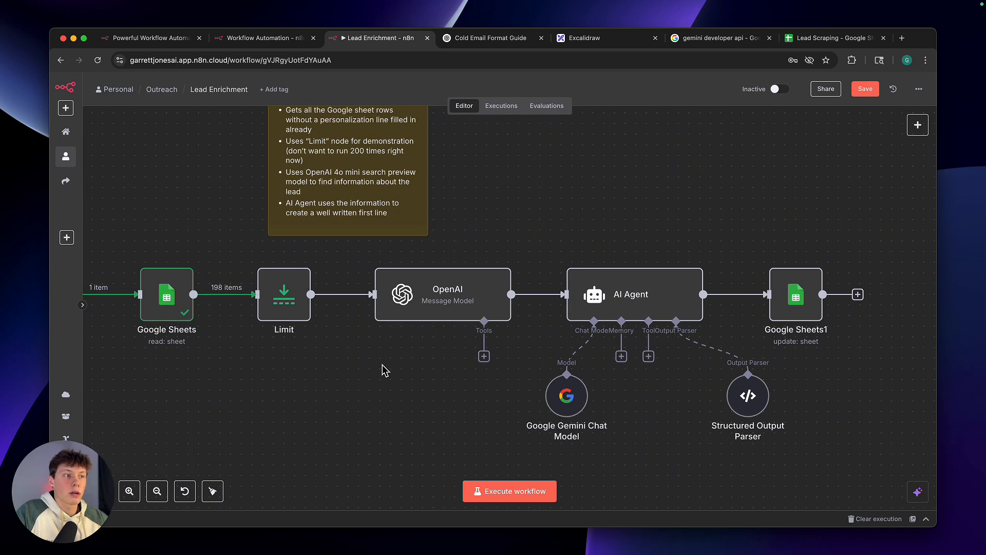
scroll(382, 365, "right", 1)
mouse_move(288, 289)
left_click(253, 251)
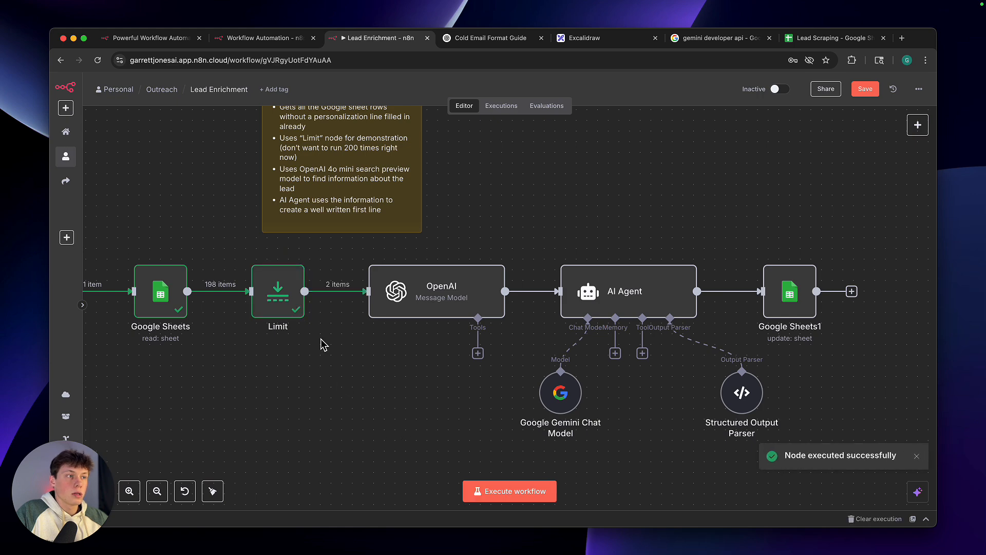
Open the OpenAI Message Model node that follows the Limit node to show its parameters
scroll(323, 342, "right", 3)
mouse_move(394, 283)
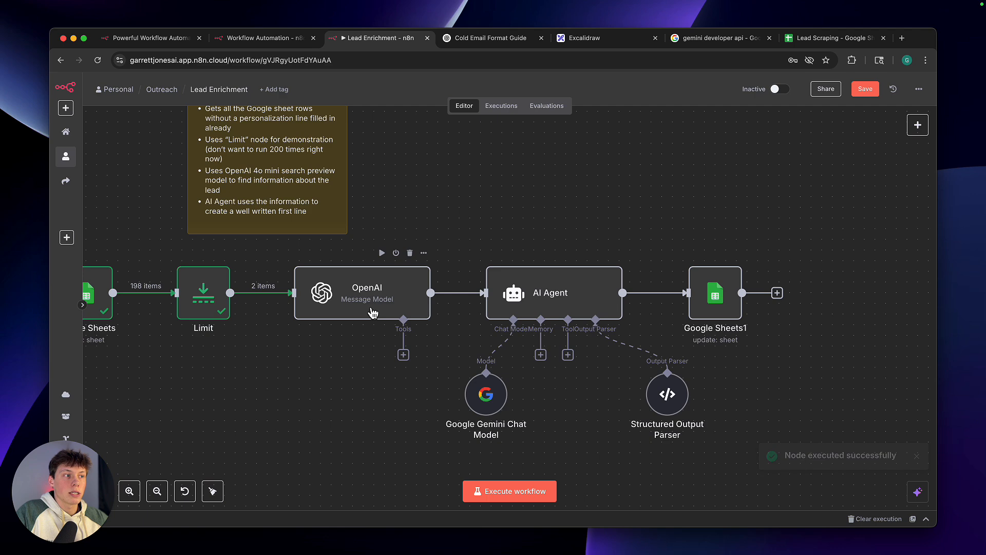
double_click(370, 310)
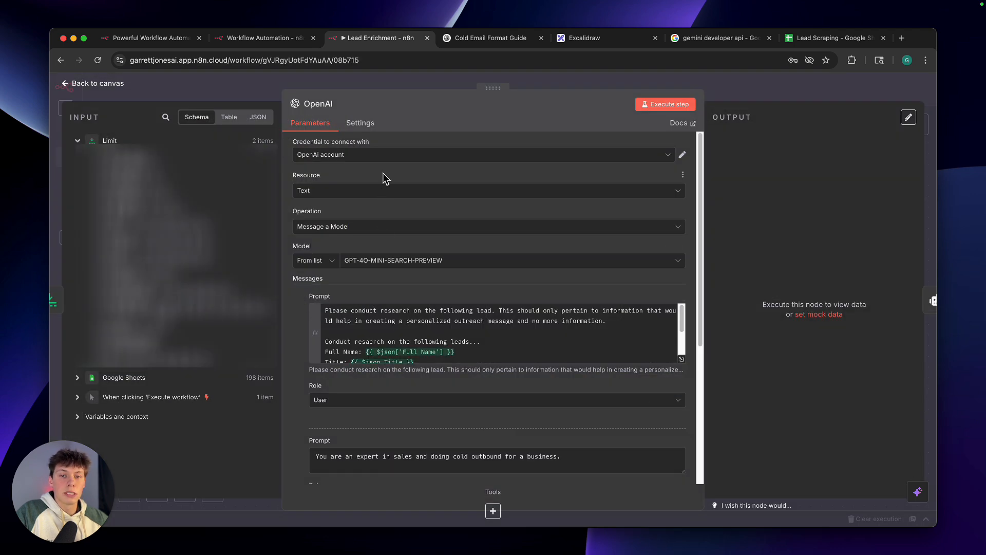
Start a new OpenAI credential from the node's credential options and paste the API key into the API Key field
left_click(390, 149)
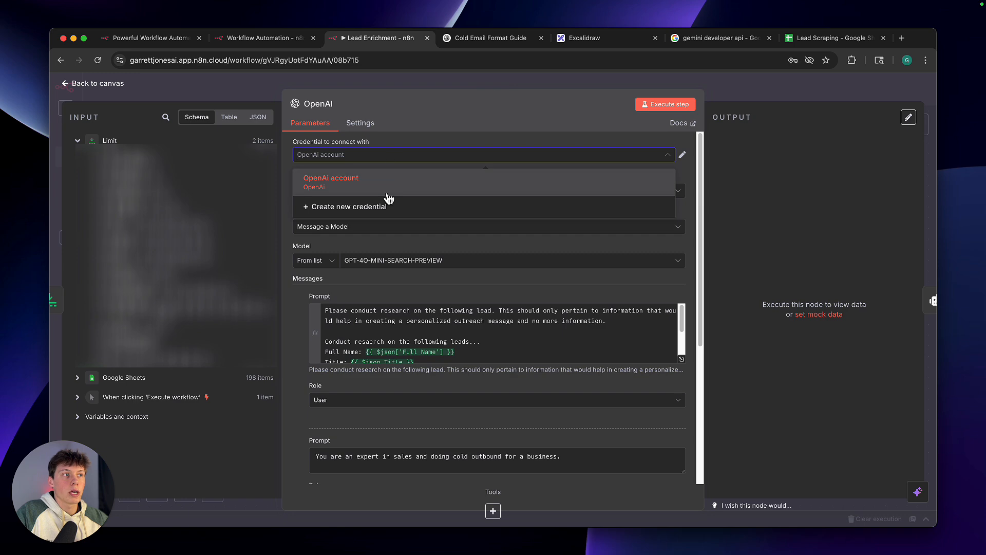
left_click(389, 152)
left_click(388, 154)
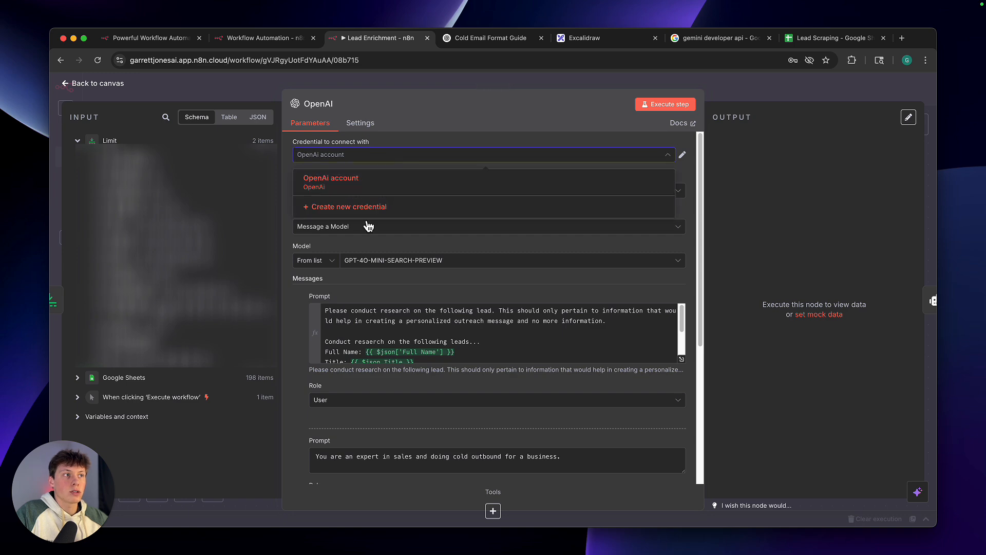
left_click(371, 212)
key("super+v")
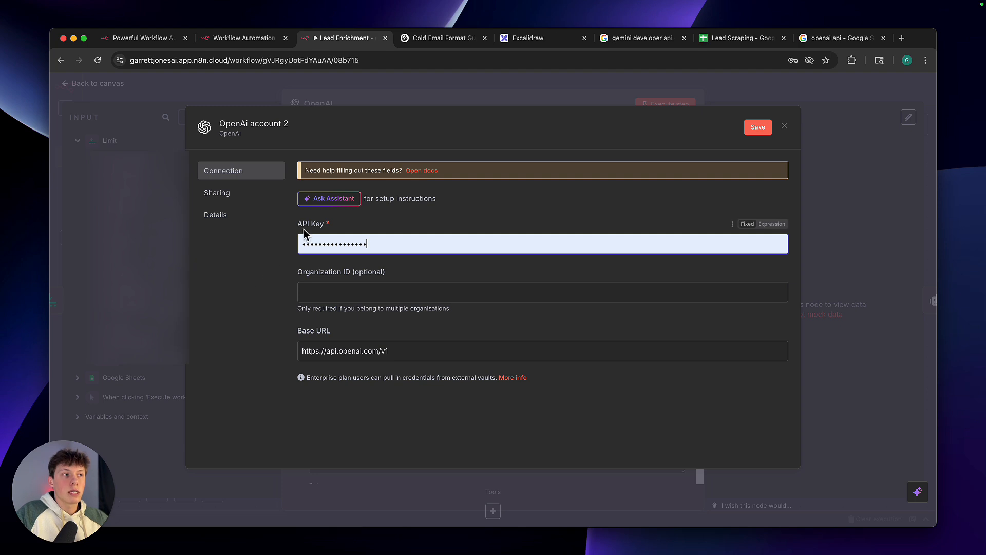
left_click_drag(299, 225, 330, 226)
left_click(330, 225)
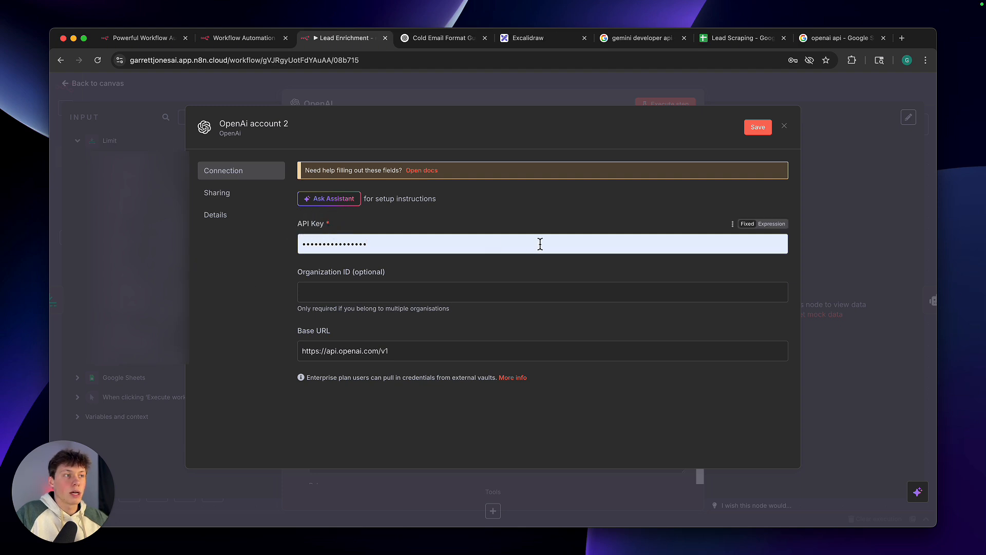
Open OpenAI's API Platform from the search results, log in to the API platform and view the dashboard's API keys page
left_click(832, 40)
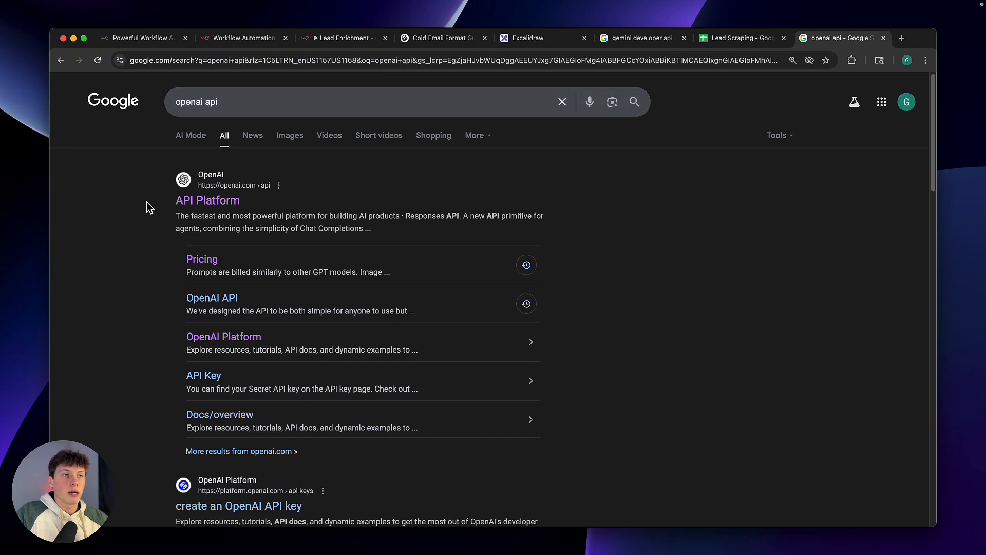
left_click(211, 207)
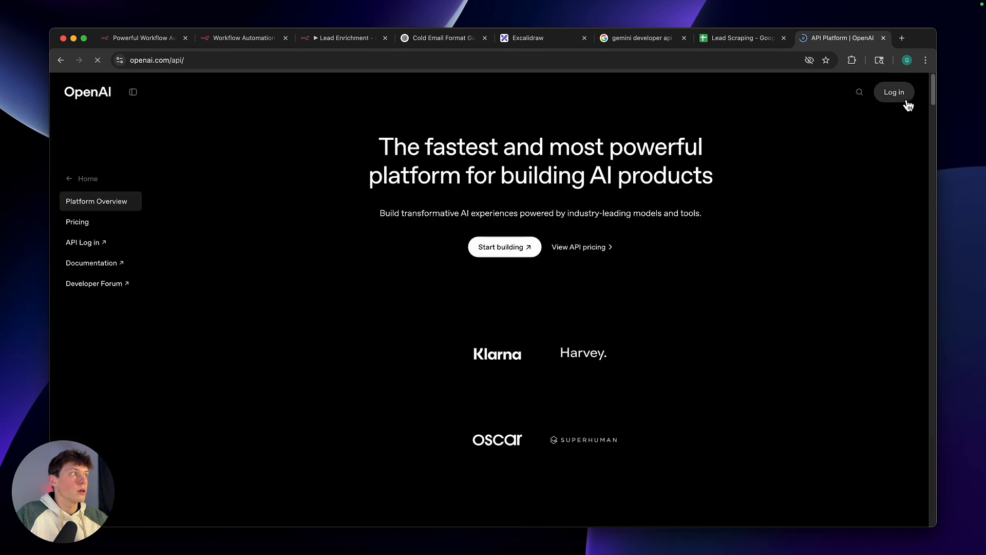
left_click(906, 102)
left_click(889, 144)
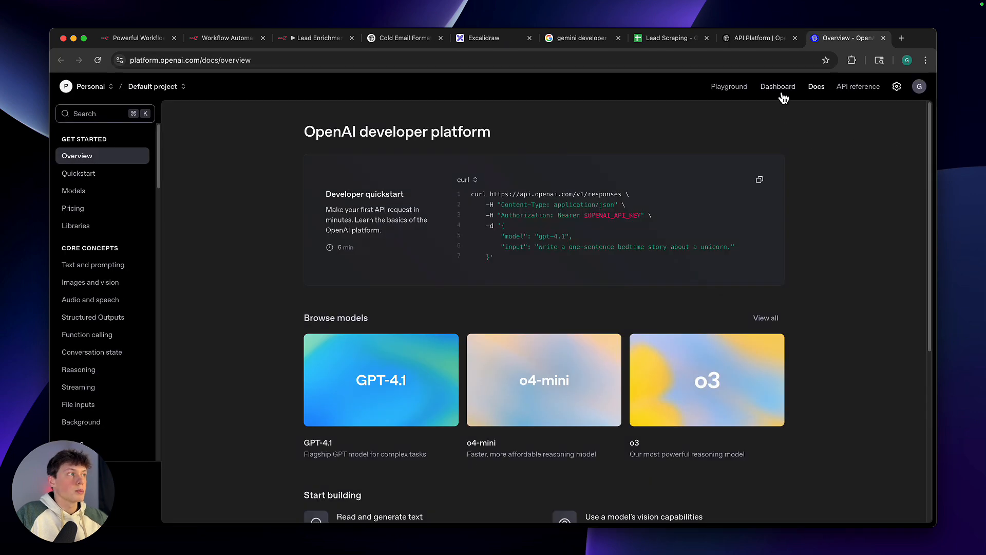
left_click(781, 95)
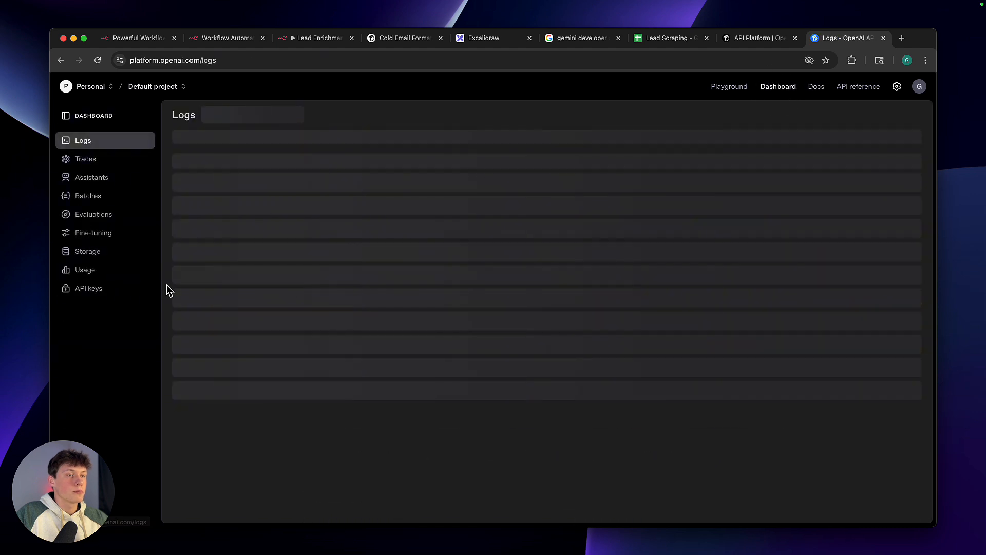
left_click(96, 297)
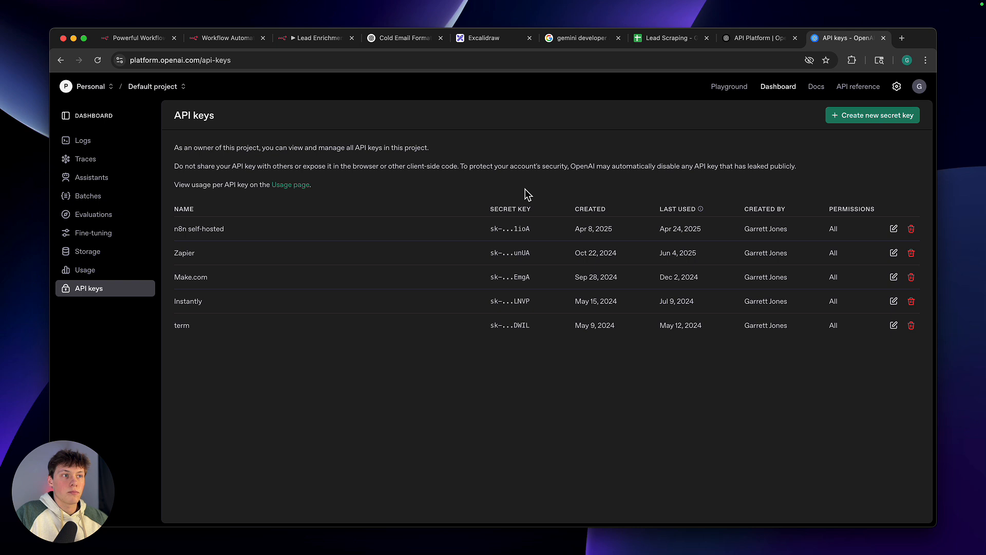
Return to the Lead Enrichment workflow and close the new OpenAI credential form without saving it
left_click(306, 39)
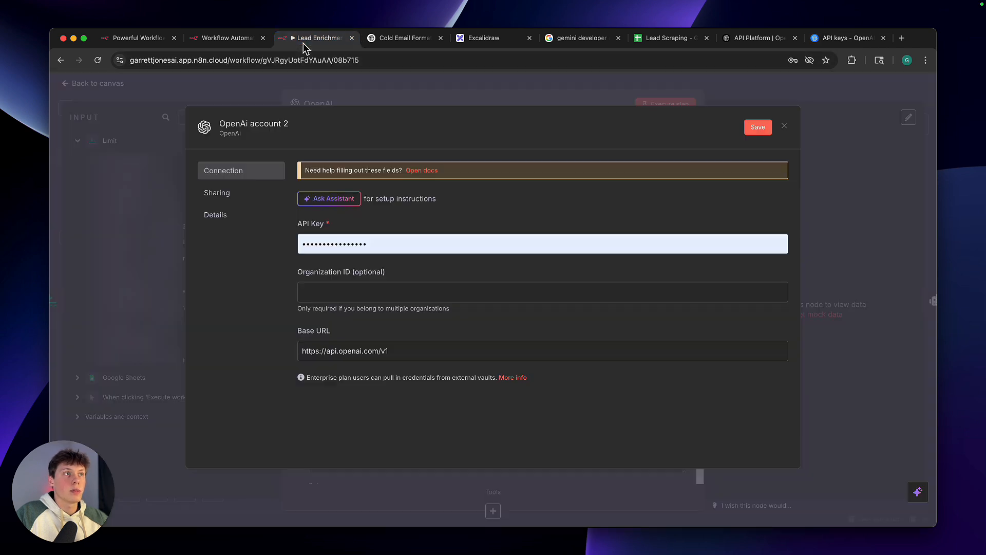
left_click_drag(301, 222, 352, 221)
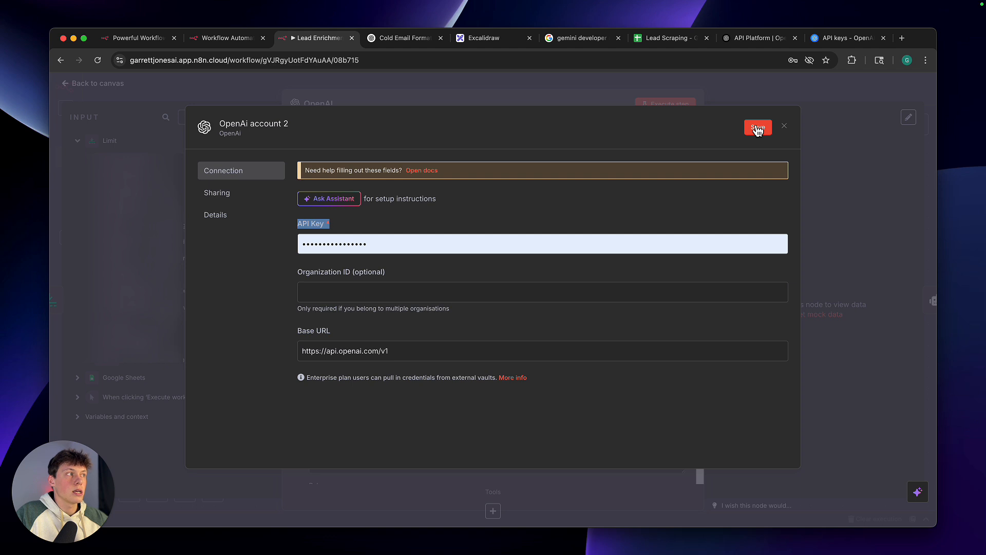
left_click(785, 127)
Examine the OpenAI node's resource, operation, model and message settings, including the user prompt and its role
left_click(524, 328)
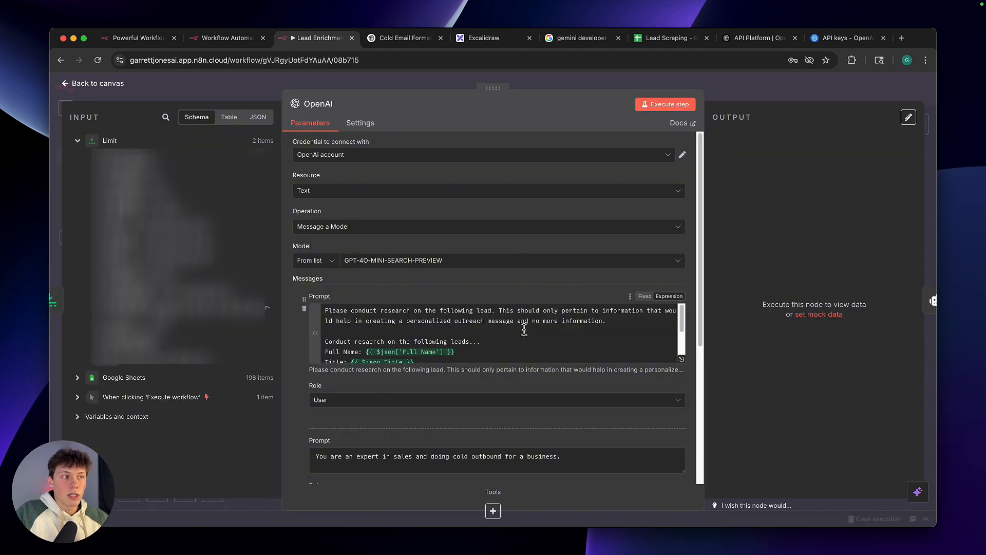
left_click(512, 285)
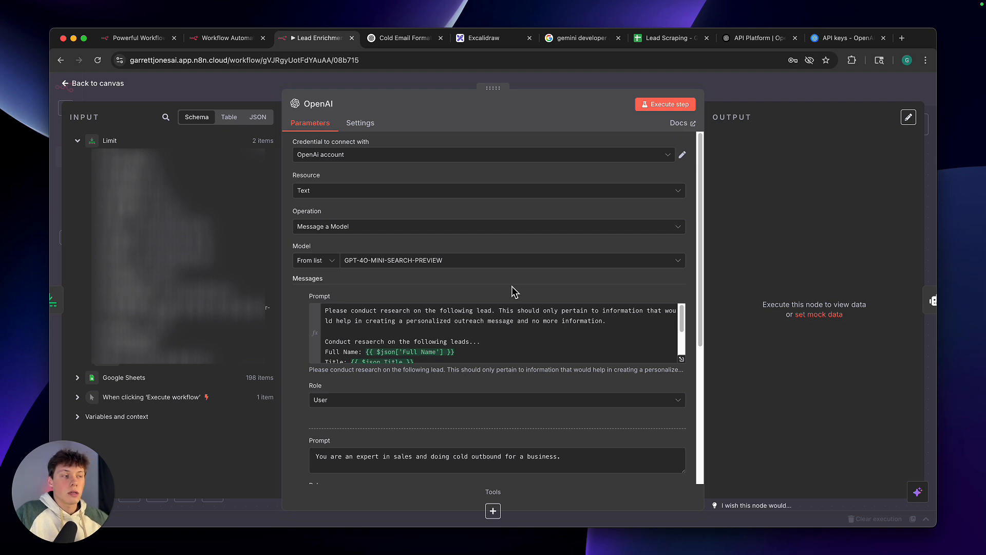
scroll(514, 291, "down", 1)
scroll(513, 291, "up", 1)
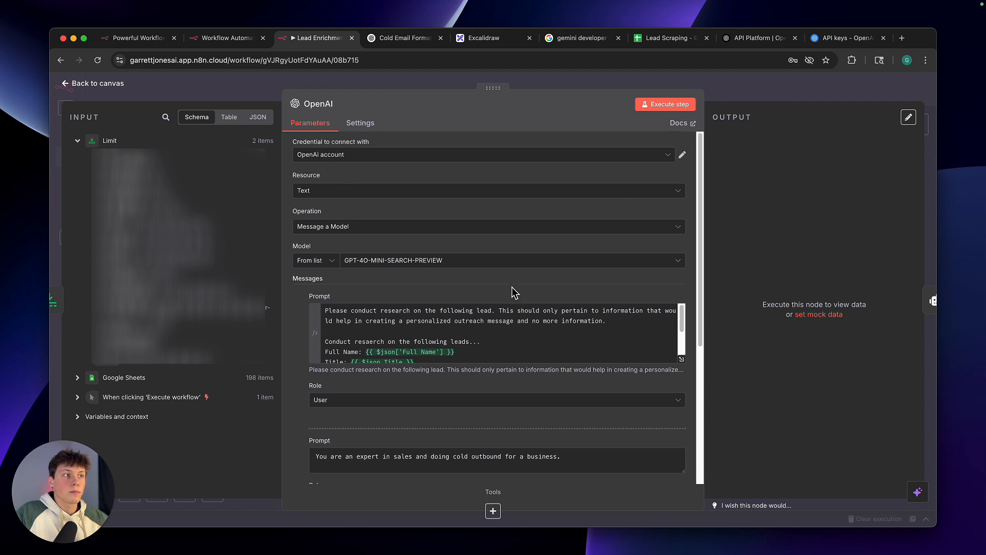
scroll(513, 292, "down", 1)
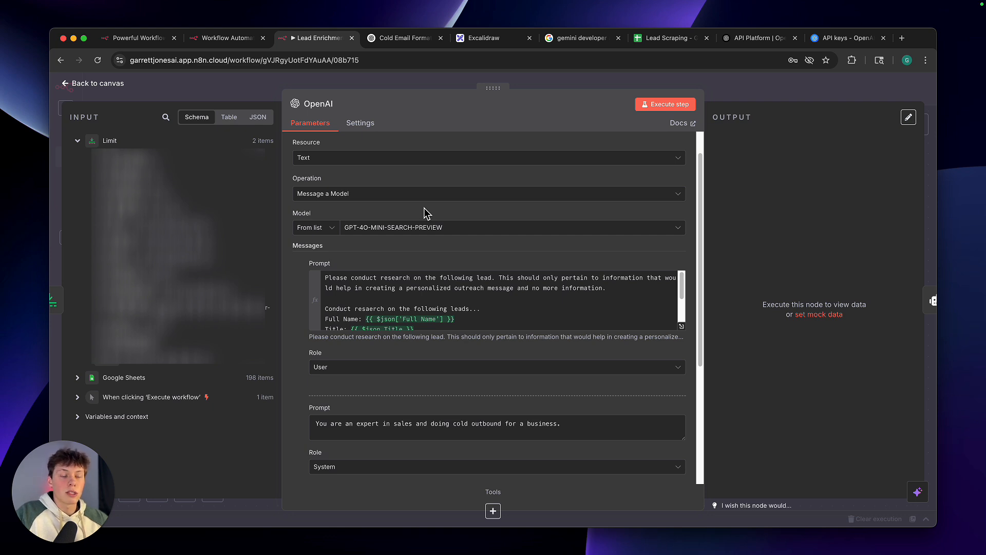
scroll(482, 303, "down", 3)
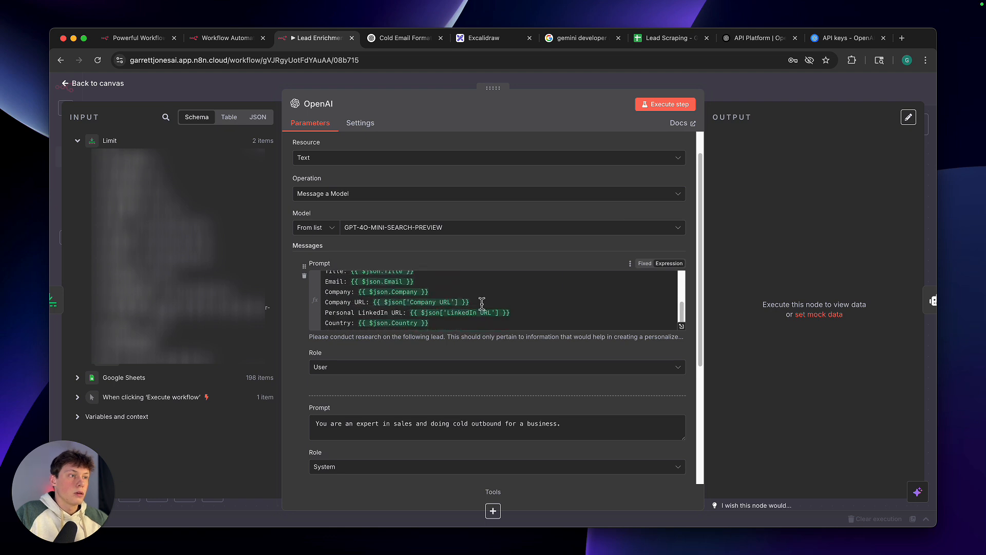
scroll(603, 304, "up", 1)
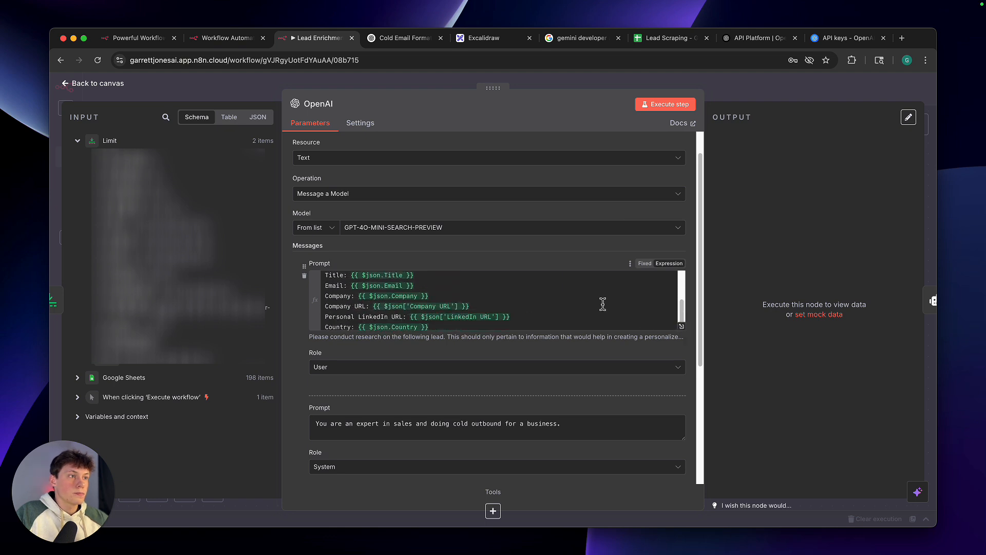
scroll(603, 305, "up", 3)
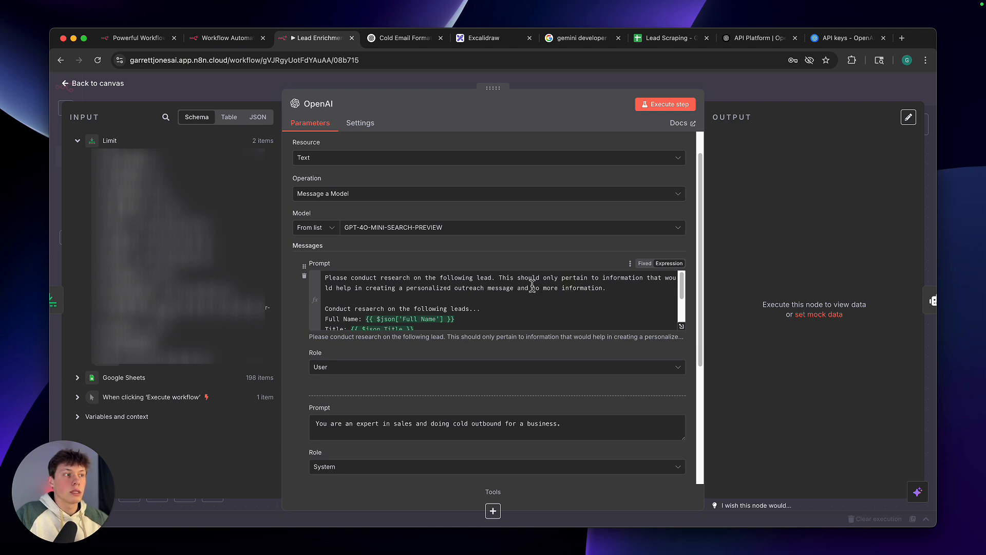
Read the user prompt's opening instruction on researching the lead for a personalized outreach message
left_click_drag(407, 291, 513, 289)
left_click(513, 289)
left_click(516, 260)
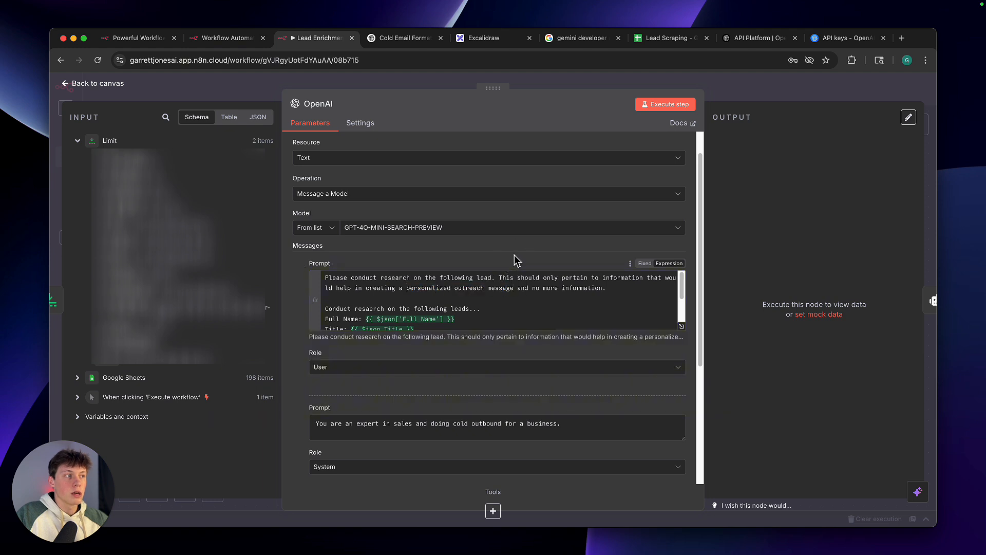
scroll(560, 303, "down", 3)
scroll(559, 304, "up", 3)
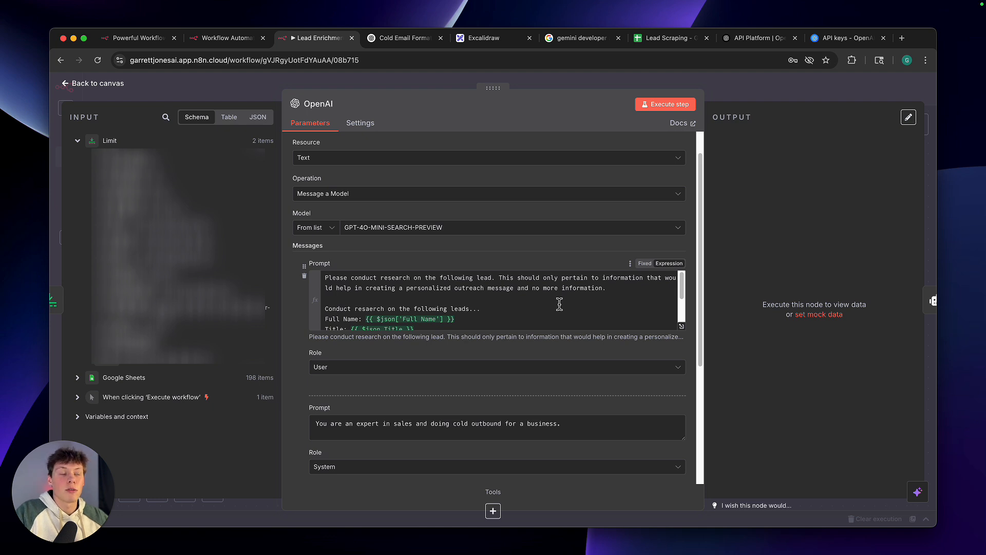
Examine the lead variables inserted in the user prompt, from Full Name and Title through Company URL, LinkedIn URL and Country
scroll(560, 304, "down", 3)
scroll(552, 311, "up", 2)
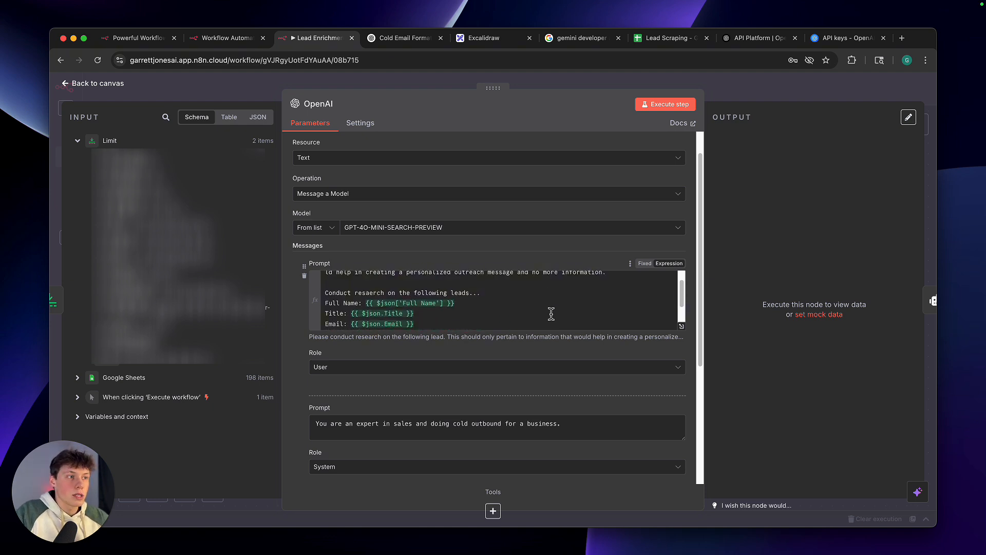
scroll(551, 314, "down", 3)
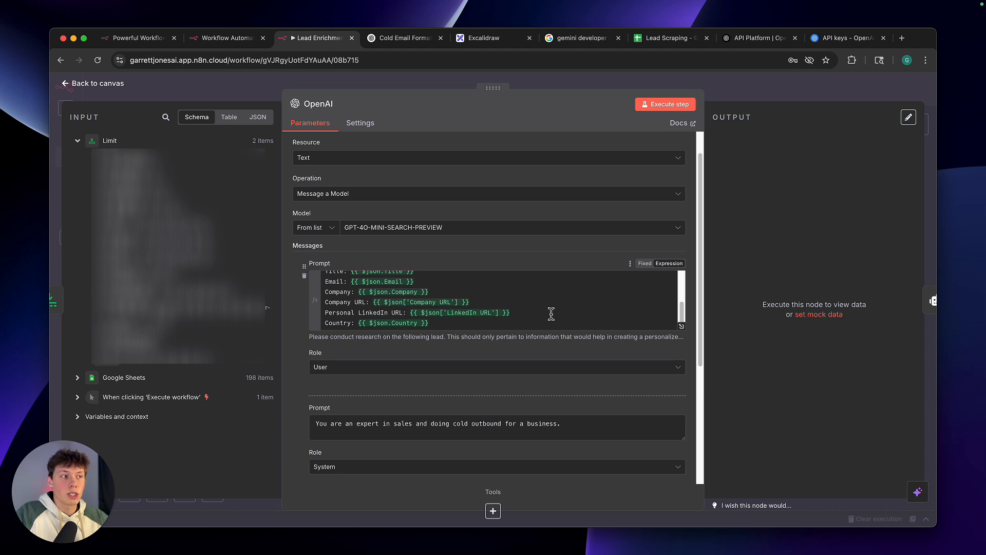
scroll(551, 313, "up", 3)
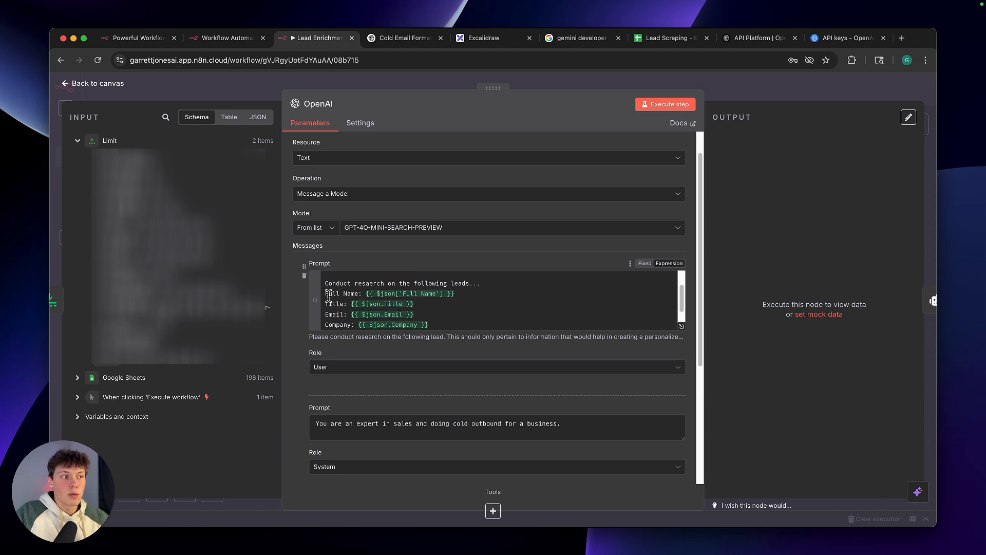
scroll(346, 285, "down", 3)
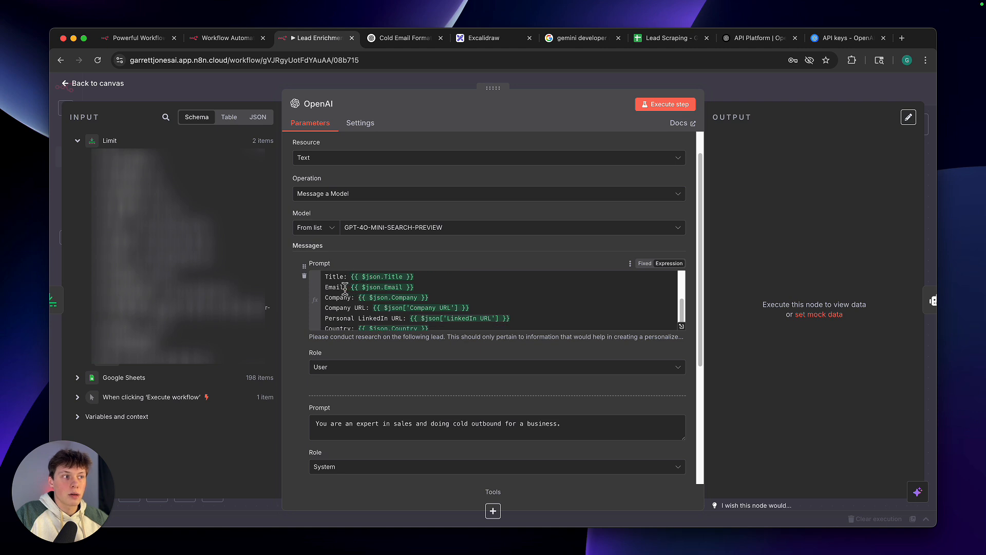
scroll(350, 300, "down", 2)
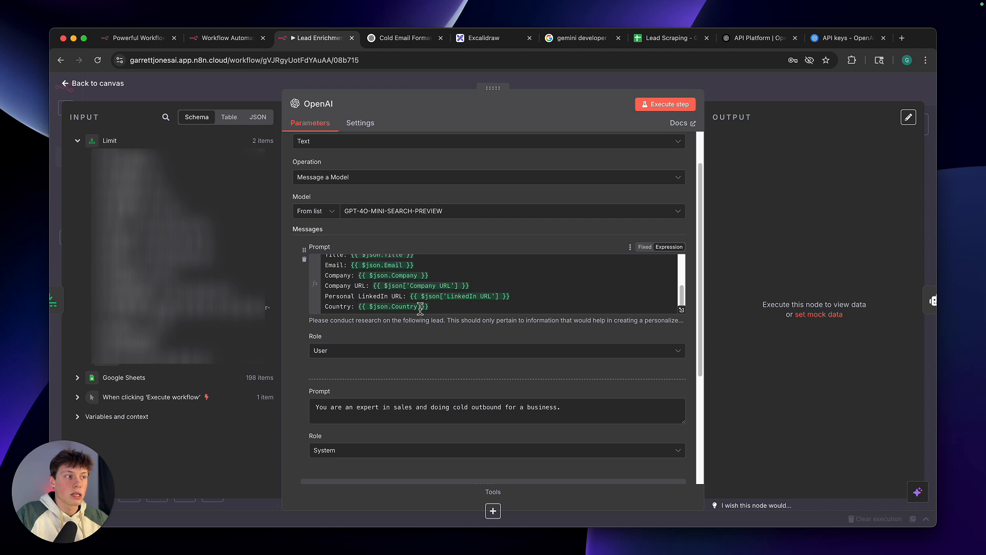
scroll(473, 304, "up", 3)
scroll(473, 308, "down", 5)
scroll(474, 313, "up", 3)
scroll(473, 311, "down", 1)
scroll(474, 316, "up", 3)
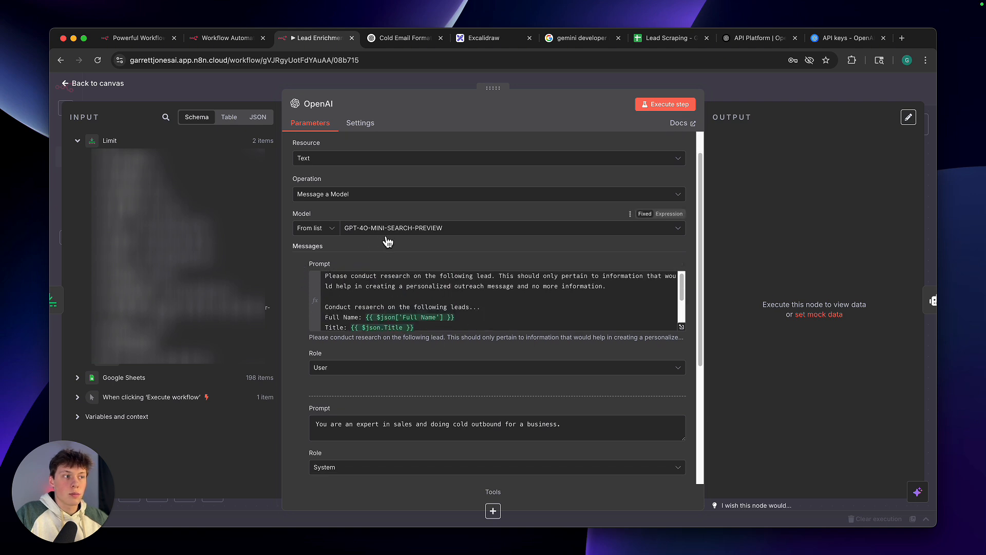
scroll(427, 301, "down", 2)
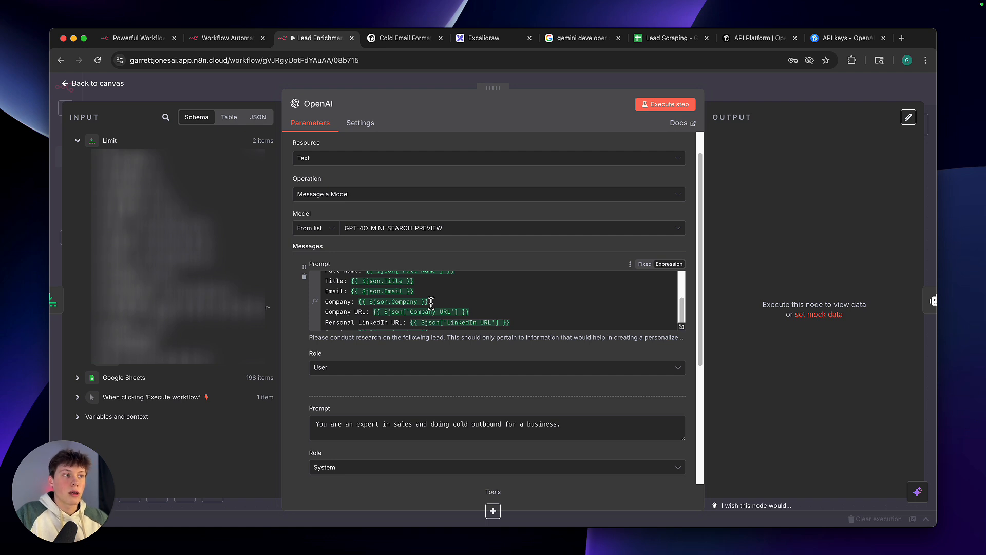
scroll(432, 301, "up", 3)
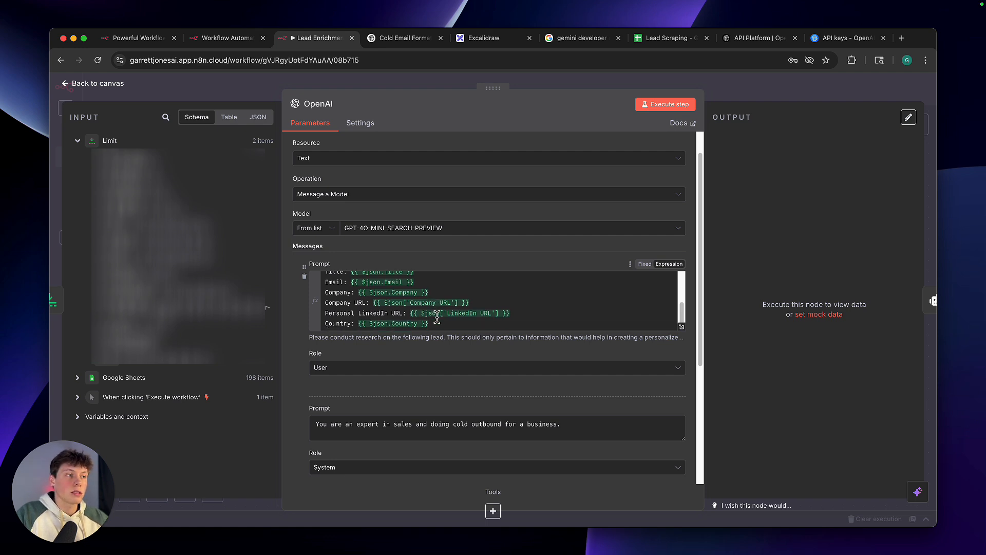
Examine the OpenAI node's system prompt about sales and cold outbound expertise
scroll(431, 349, "down", 2)
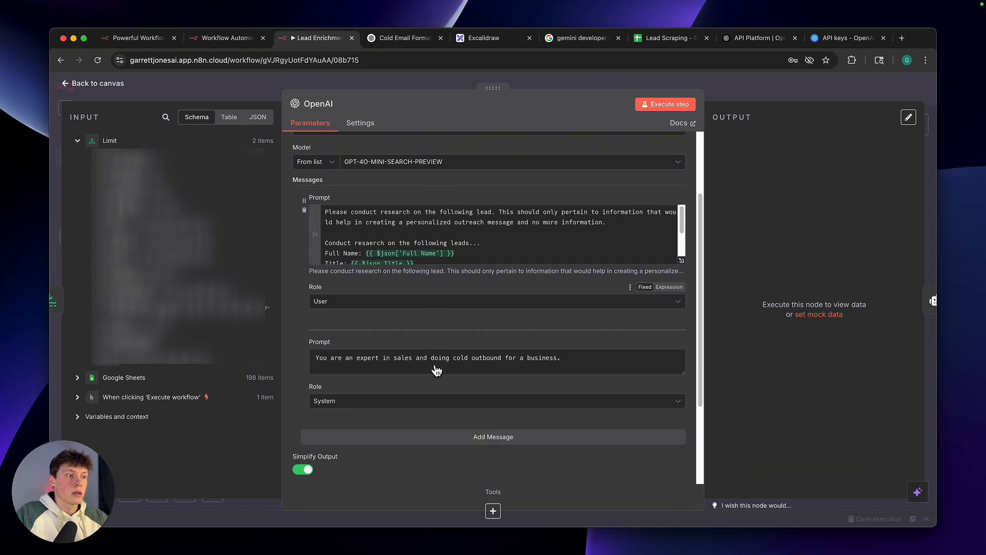
triple_click(568, 359)
left_click(567, 352)
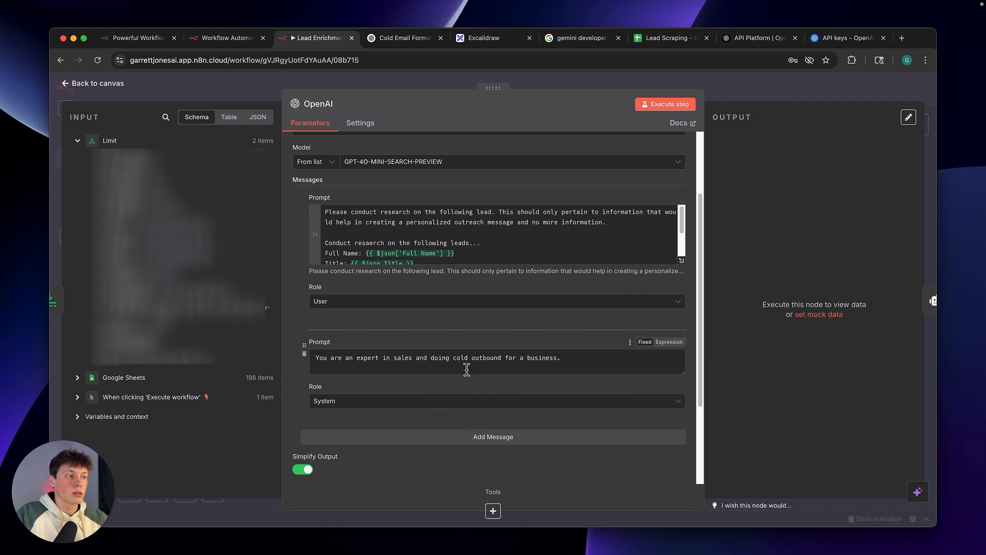
scroll(472, 345, "up", 2)
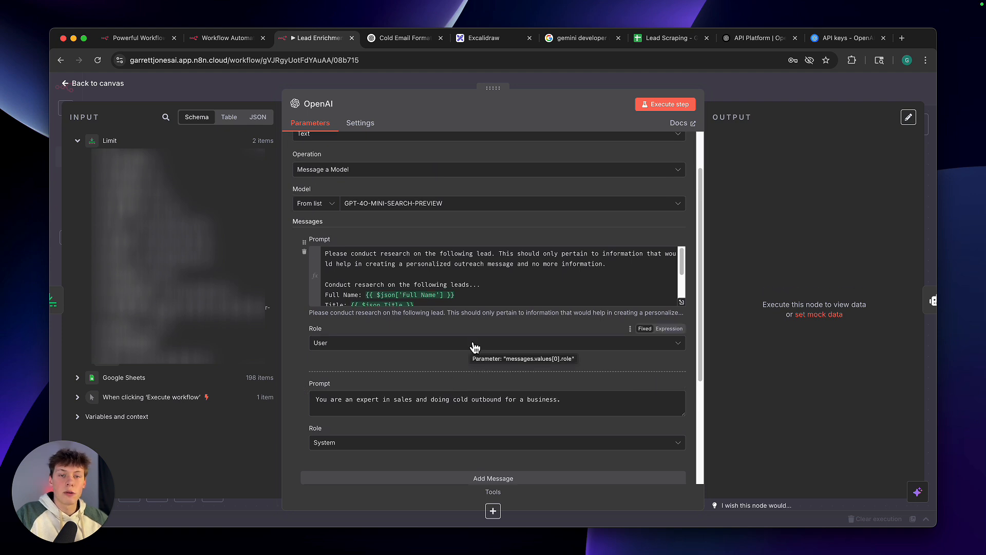
Execute the OpenAI step on its own and review the research text it returns for the lead
left_click(679, 105)
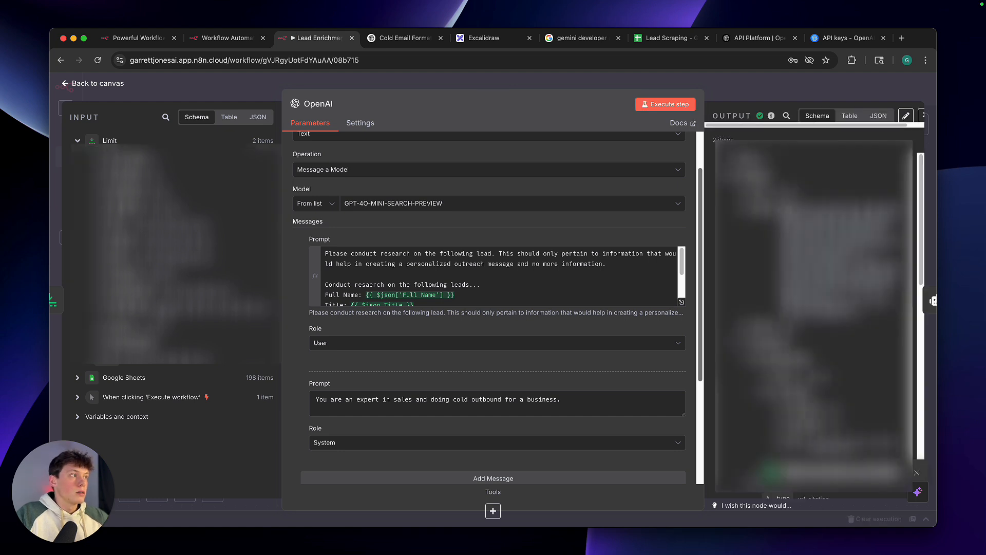
left_click_drag(782, 206, 859, 318)
left_click(855, 314)
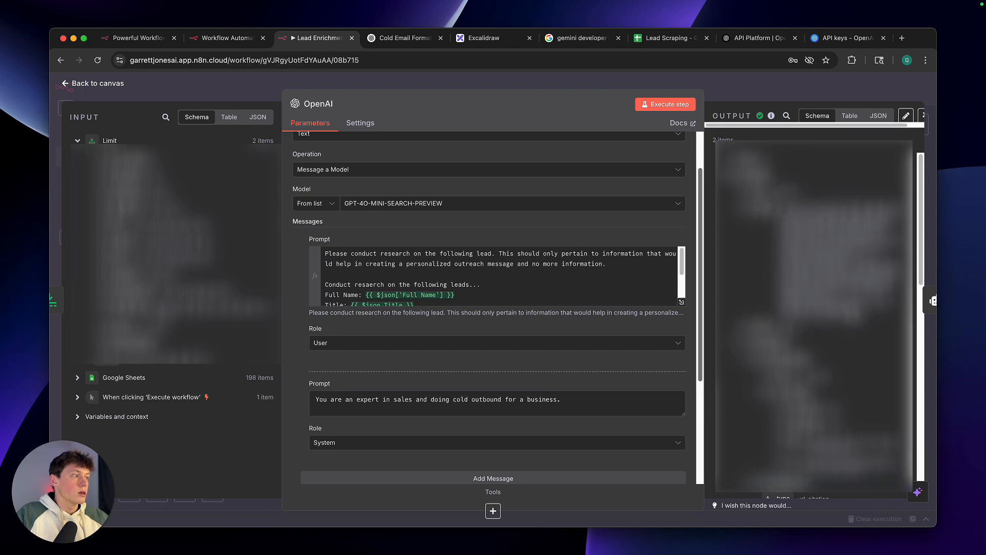
left_click_drag(783, 208, 858, 304)
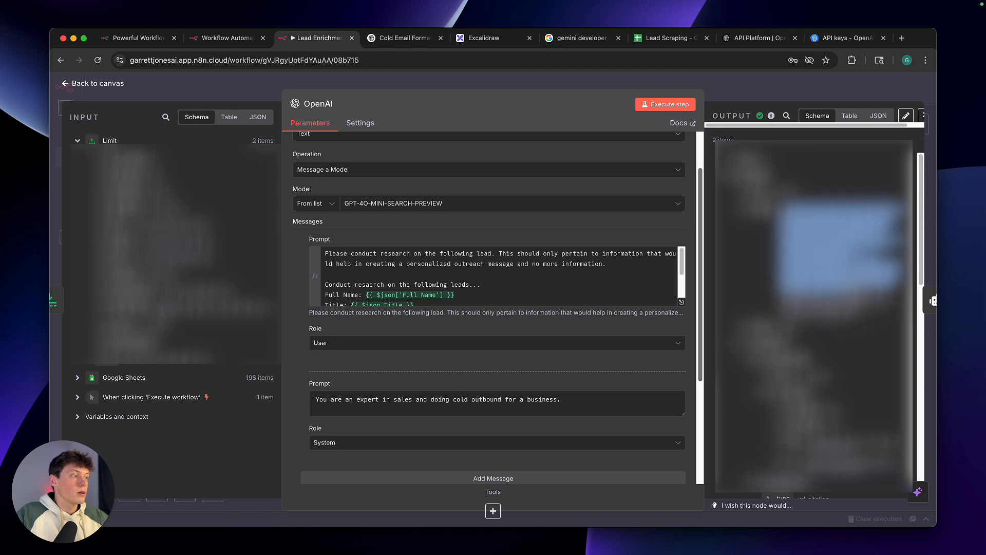
left_click(857, 297)
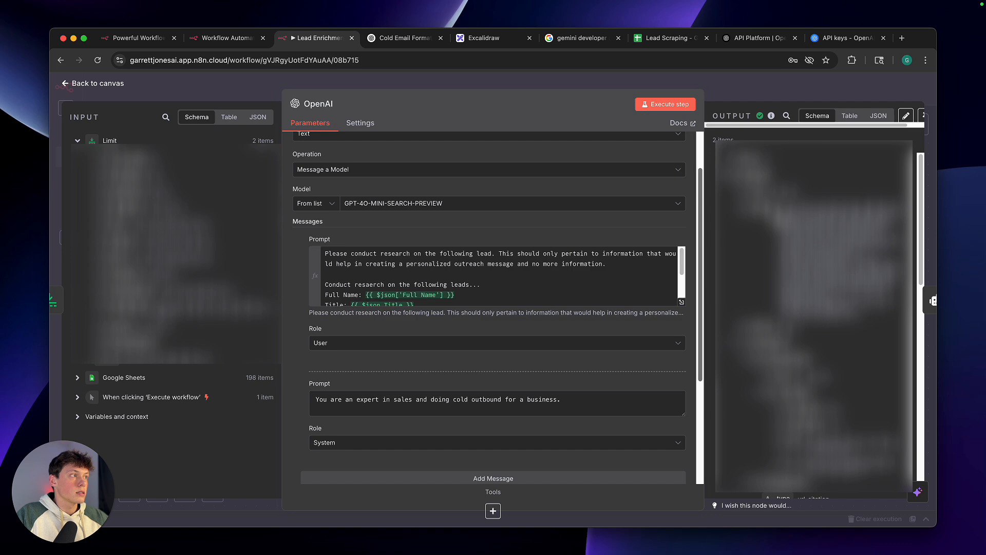
left_click_drag(784, 207, 874, 278)
left_click(795, 191)
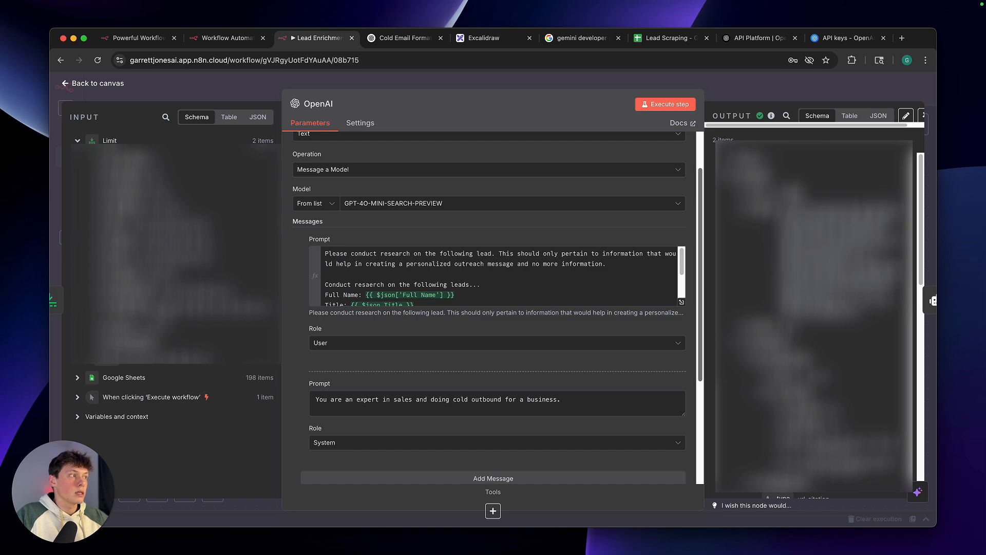
left_click(760, 95)
Examine the AI Agent node's user message, from the Google Sheets lead variables through the Research variable holding the OpenAI message content
scroll(565, 246, "right", 1)
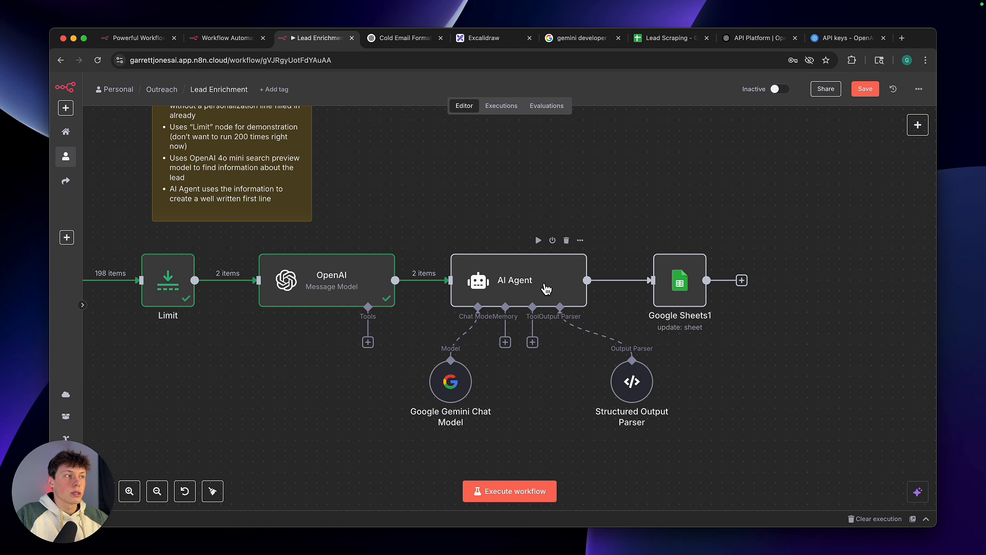
double_click(544, 284)
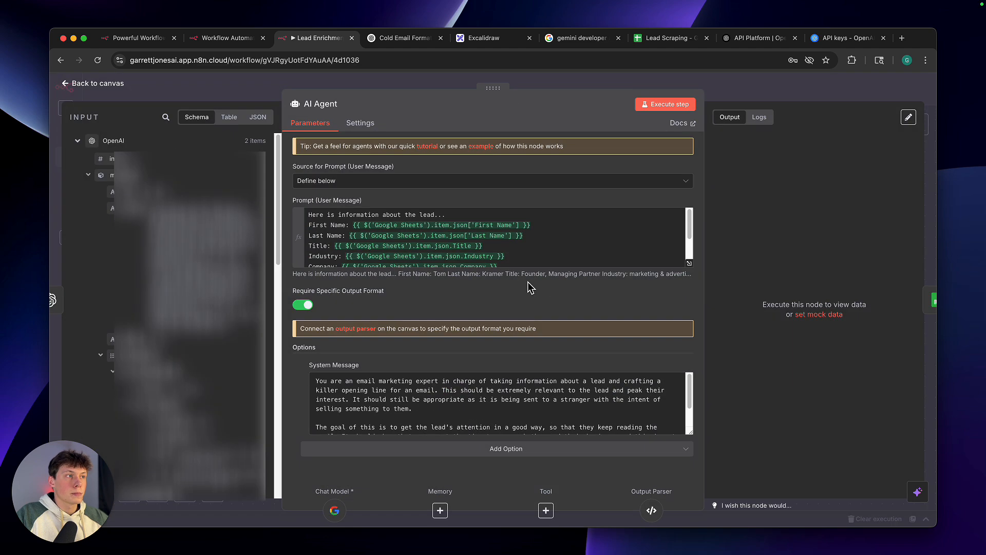
scroll(529, 255, "down", 5)
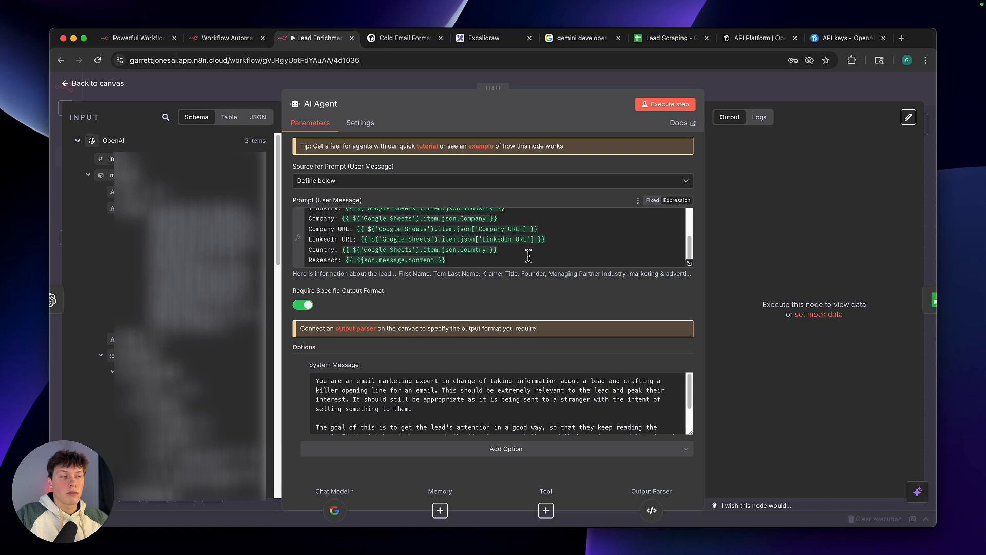
scroll(528, 256, "up", 5)
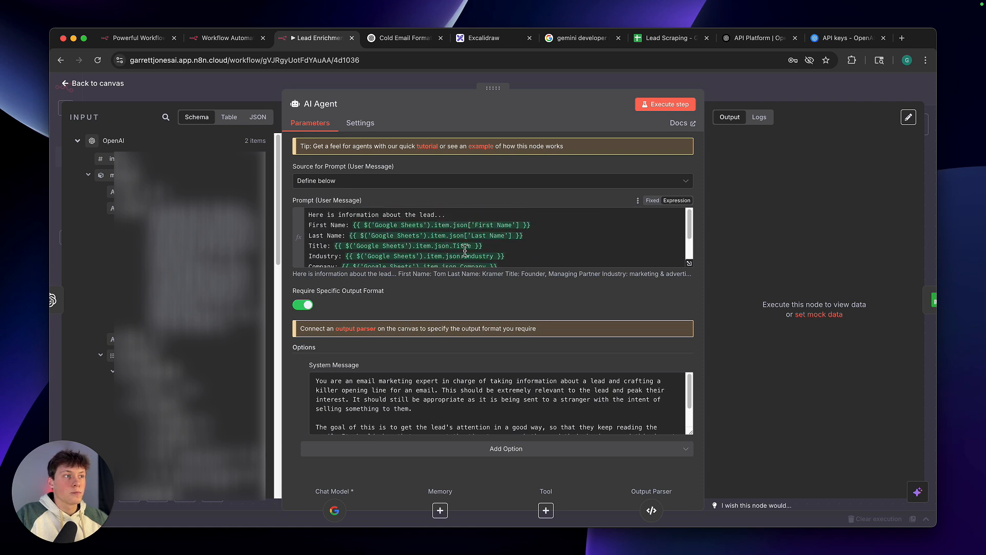
scroll(332, 239, "down", 2)
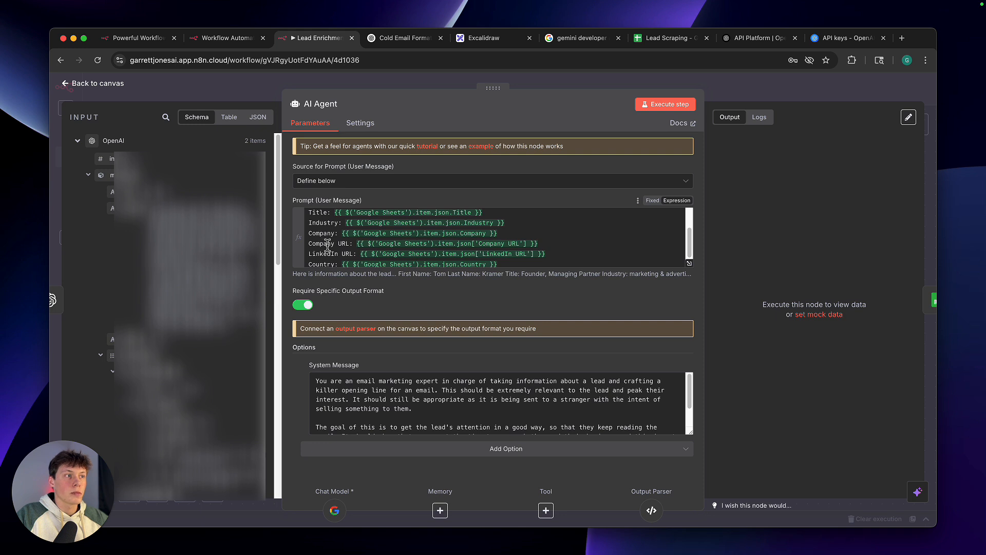
scroll(350, 262, "down", 1)
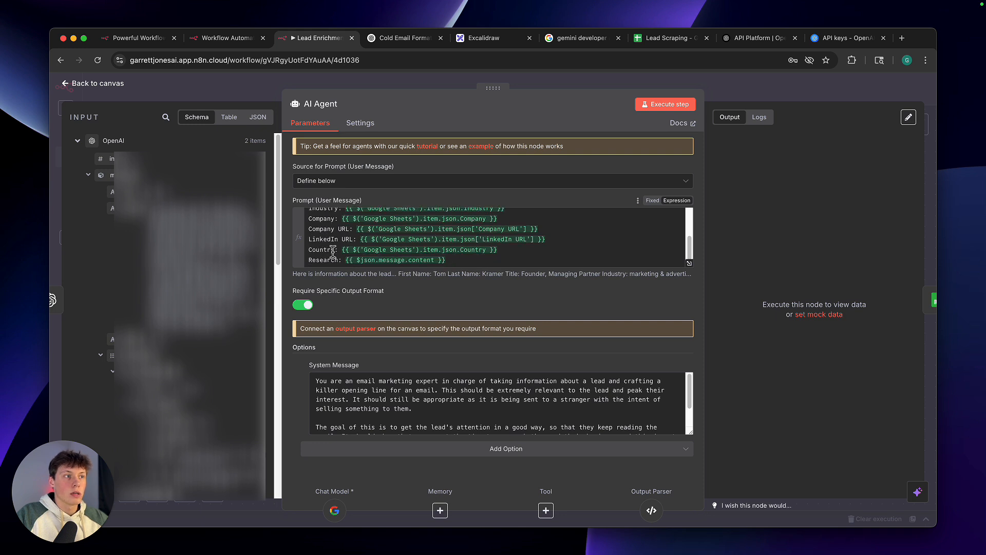
left_click_drag(467, 260, 347, 263)
left_click(348, 263)
key("Escape")
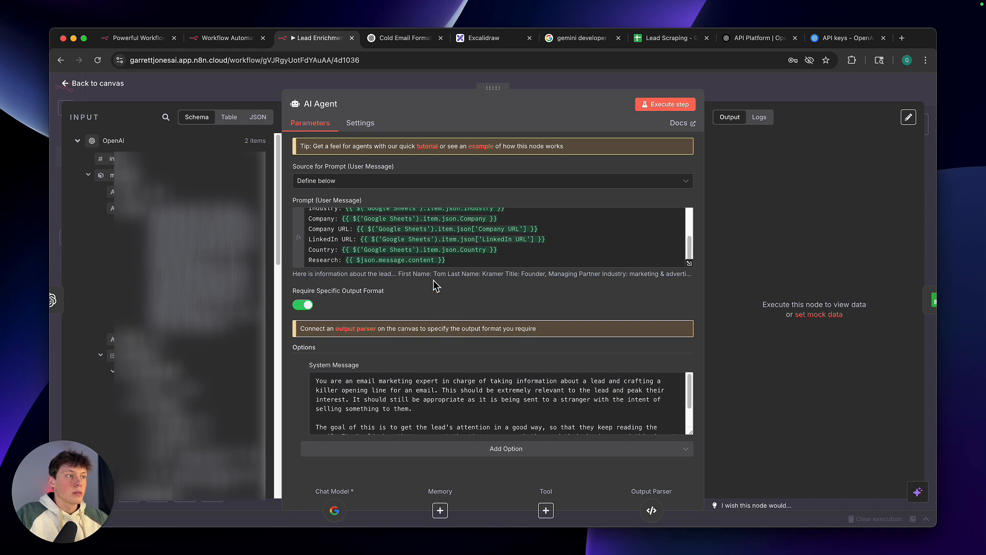
Enlarge the AI Agent's System Message box and read its instructions and goal paragraph for the email opening line
scroll(469, 384, "down", 1)
scroll(470, 384, "up", 1)
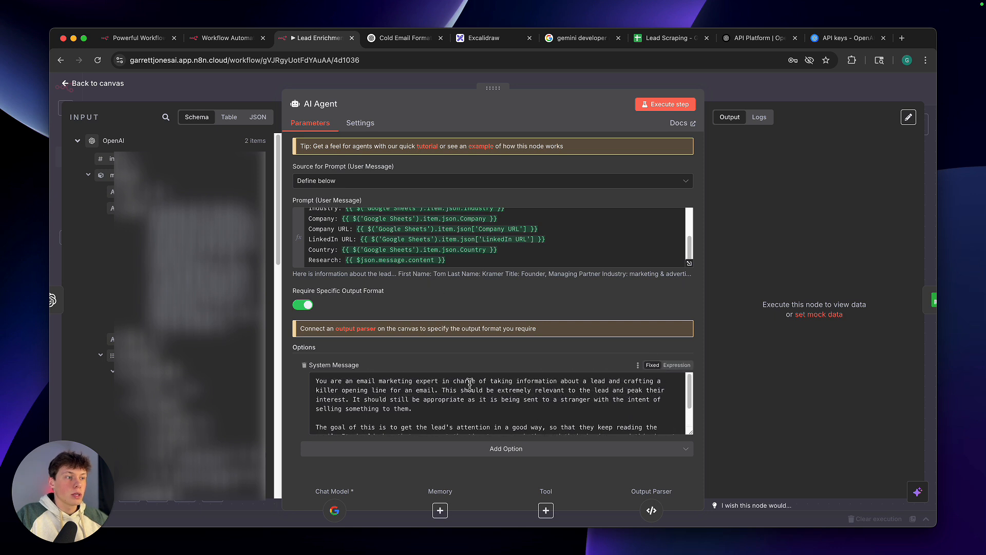
left_click_drag(691, 432, 687, 524)
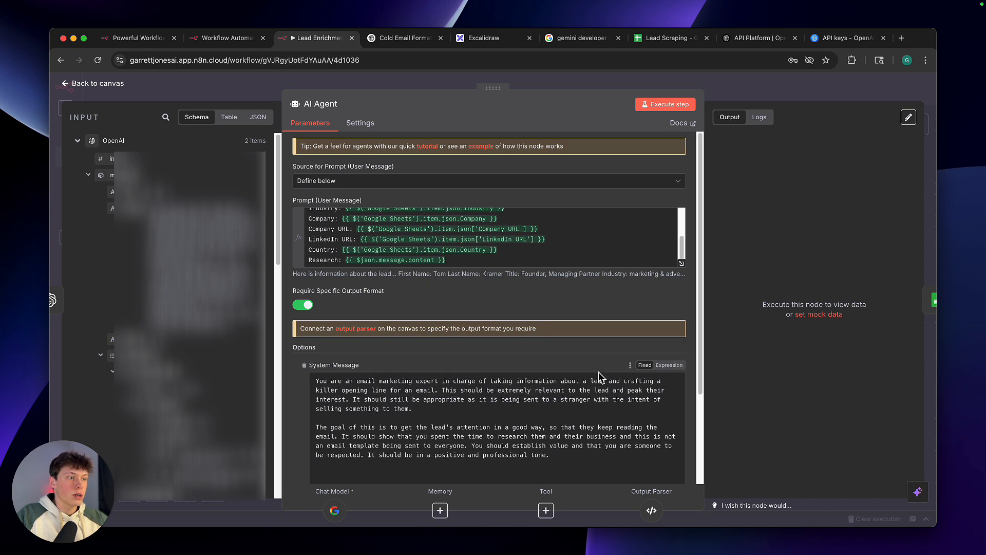
scroll(598, 374, "down", 2)
scroll(599, 374, "down", 1)
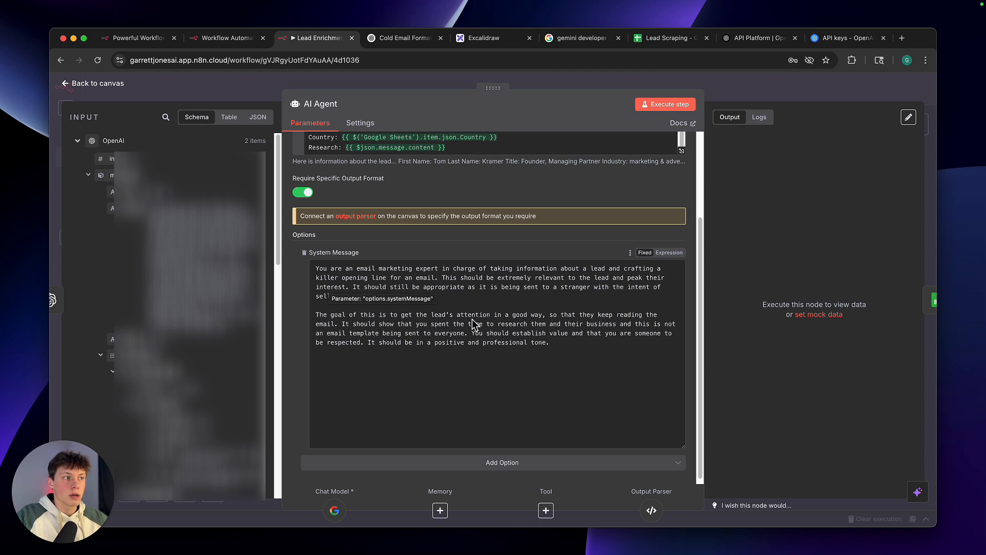
scroll(473, 323, "down", 1)
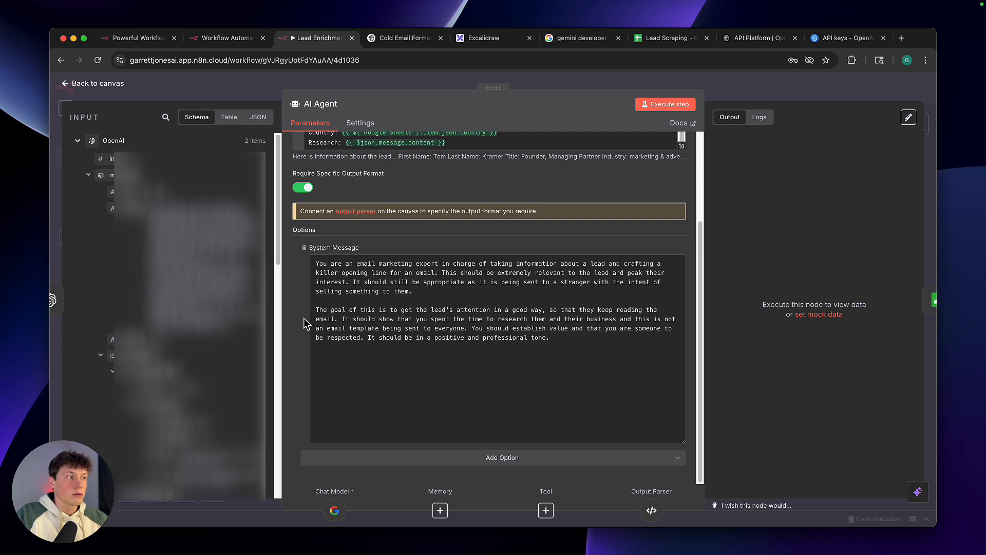
triple_click(378, 332)
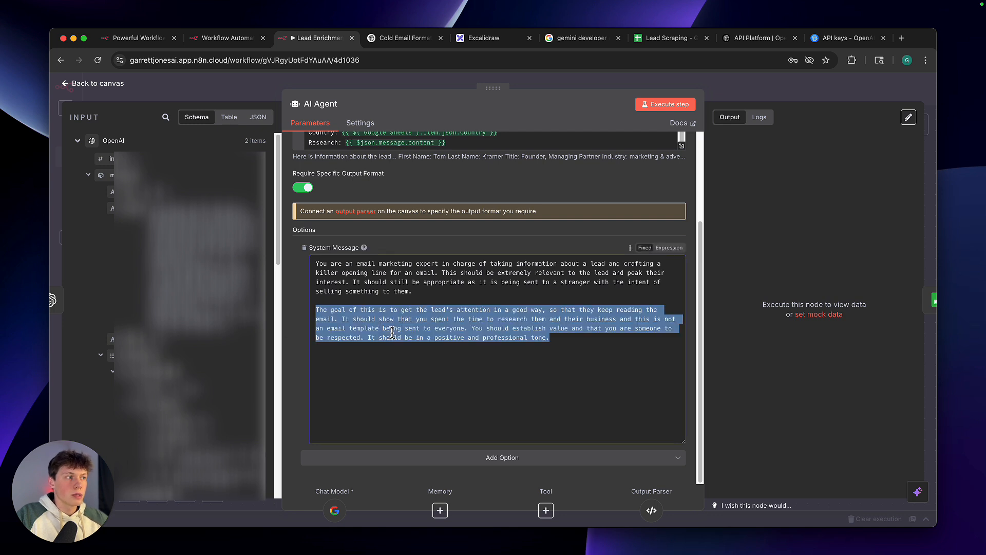
left_click(306, 331)
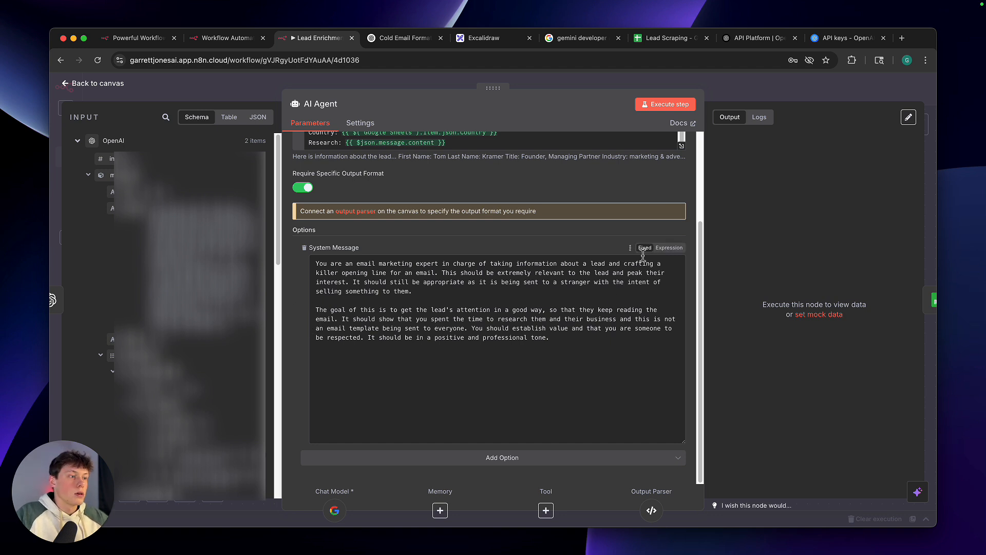
left_click(732, 99)
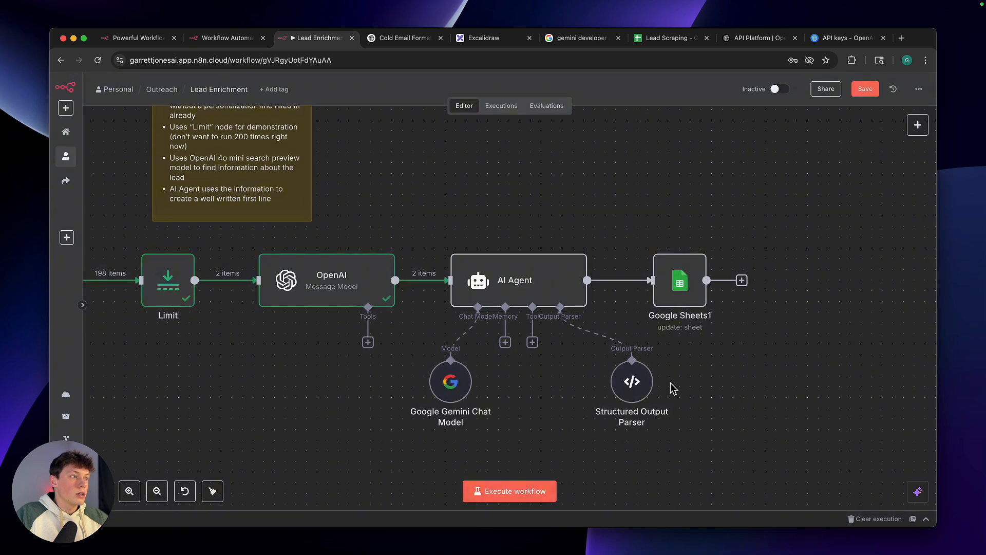
Examine the Structured Output Parser's JSON example with its personalized_email_first_line field, and return to the canvas
scroll(652, 381, "down", 2)
left_click(630, 364)
double_click(631, 364)
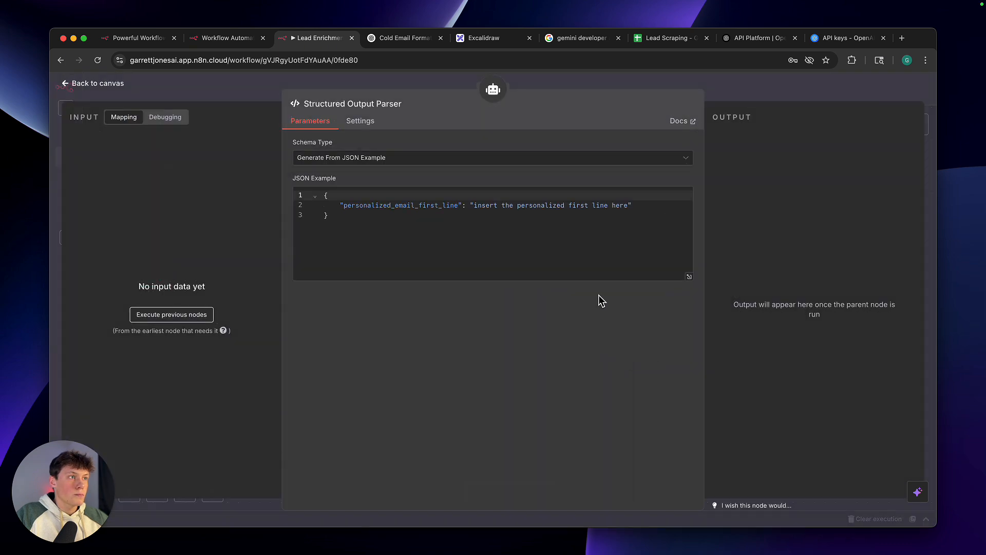
left_click_drag(342, 206, 488, 207)
left_click(488, 207)
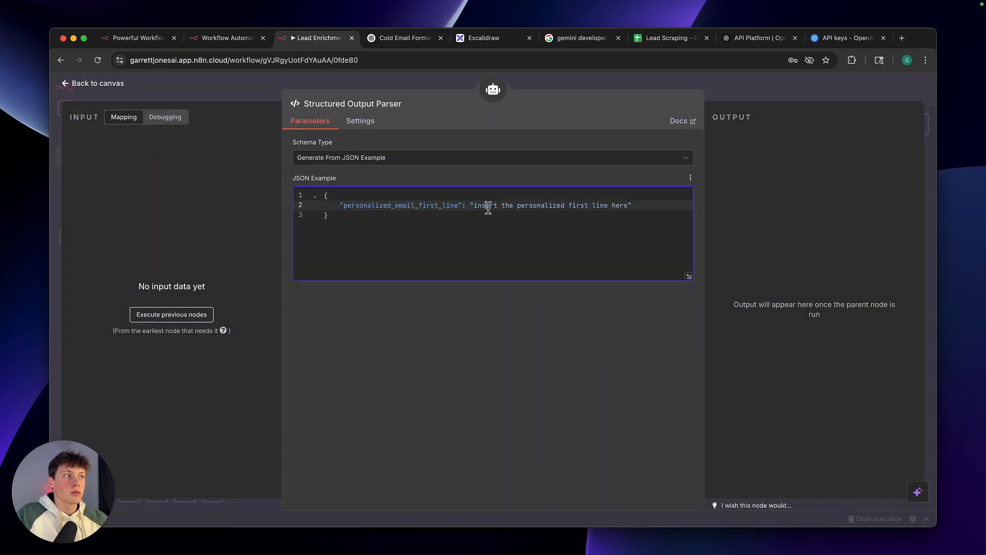
left_click(497, 173)
key("Escape")
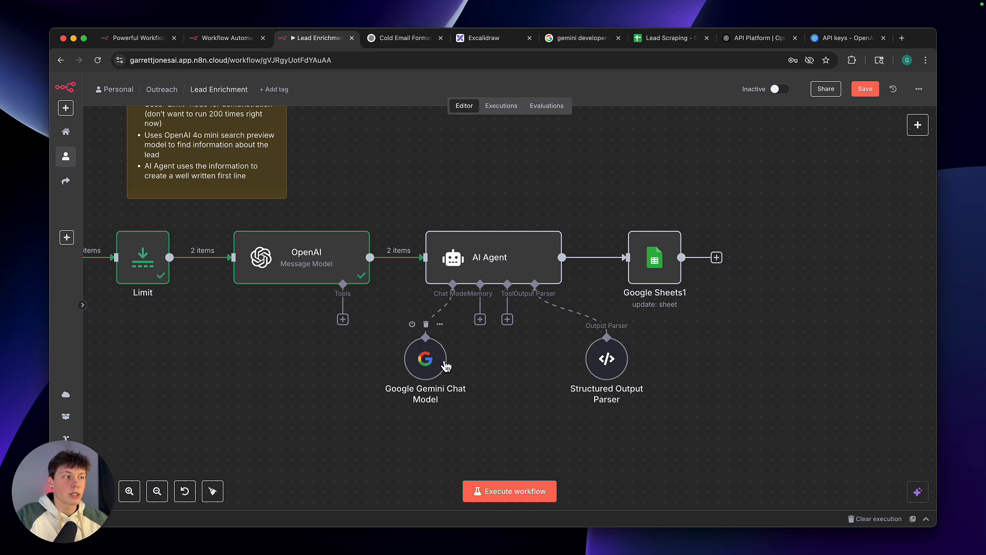
Start a new Google Gemini(PaLM) Api credential from the Gemini chat model and fill in its API Key field
double_click(425, 360)
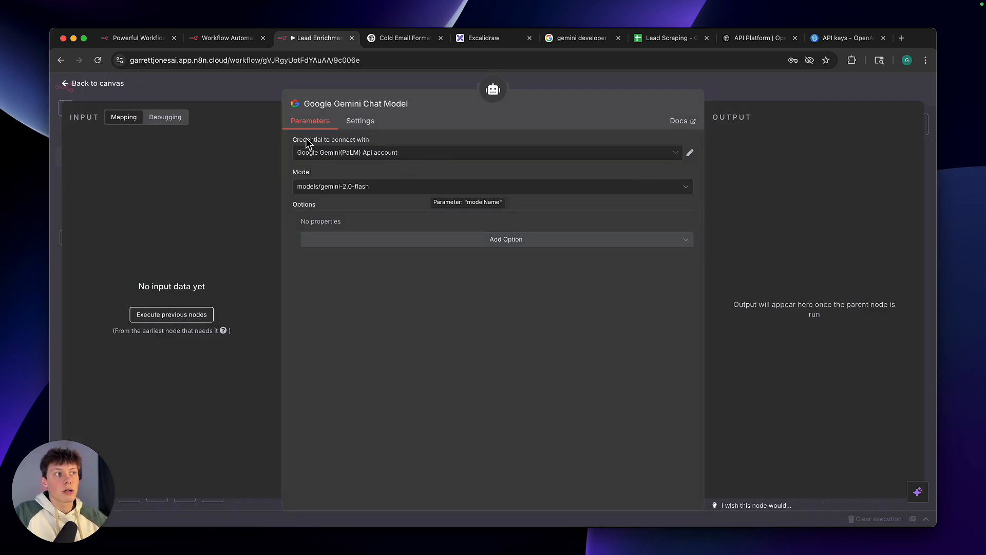
left_click_drag(292, 141, 385, 140)
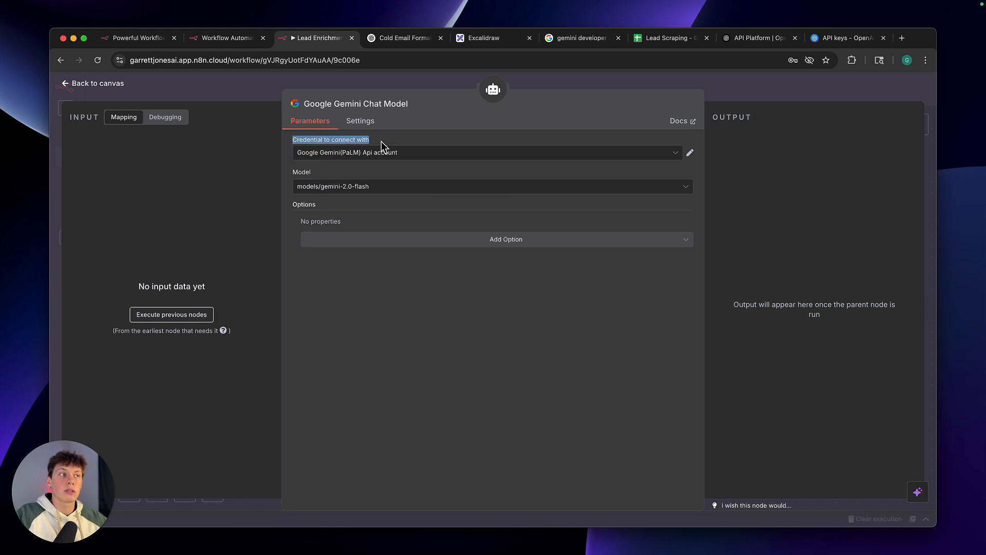
left_click(384, 150)
left_click(392, 242)
key("super+v")
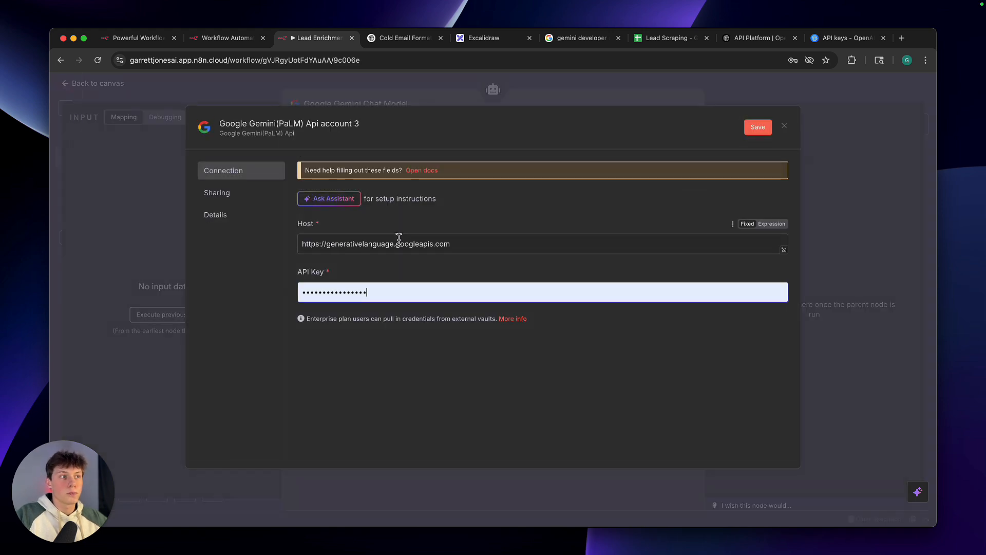
left_click(387, 226)
left_click(298, 230)
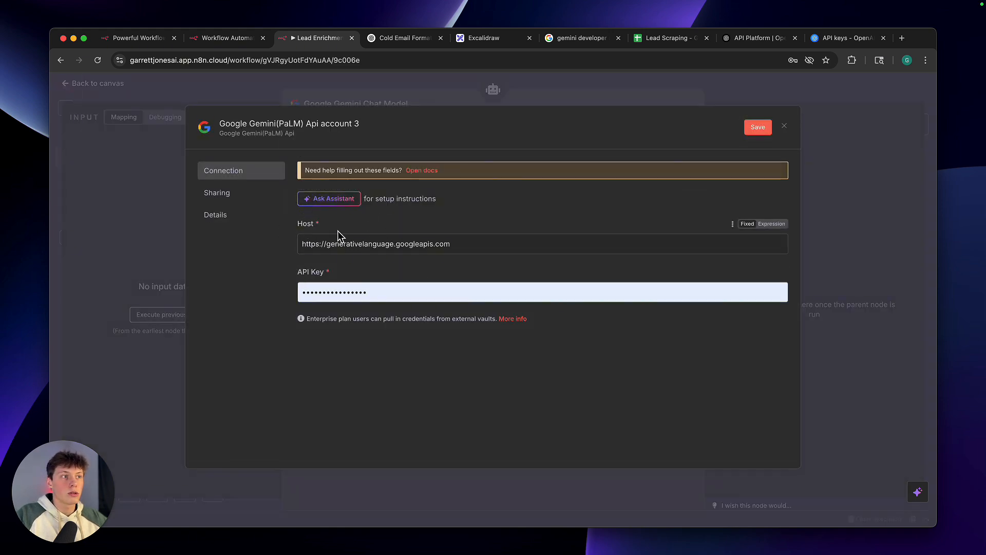
left_click_drag(297, 273, 329, 274)
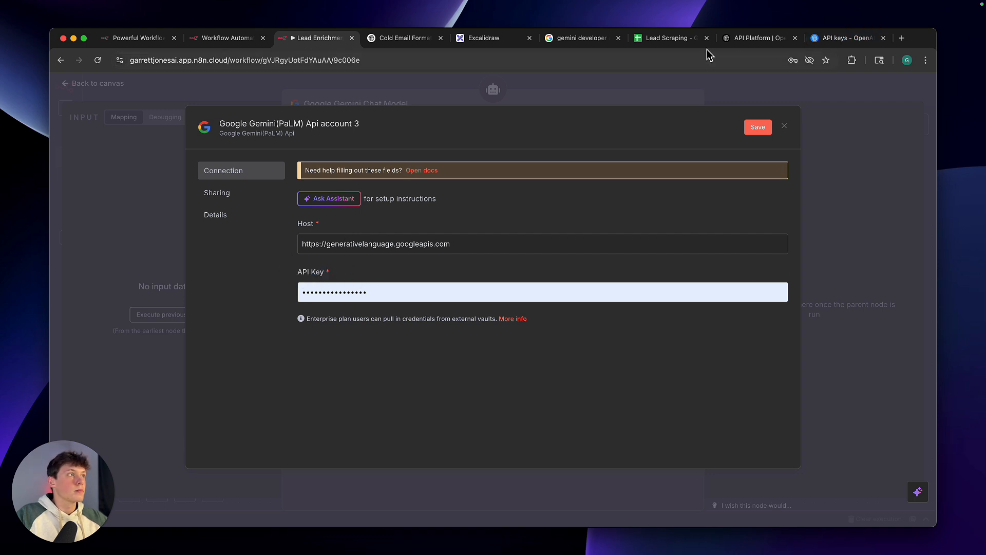
Open Google AI Studio through the Gemini Developer API search result and go to its API Keys dashboard
left_click(579, 41)
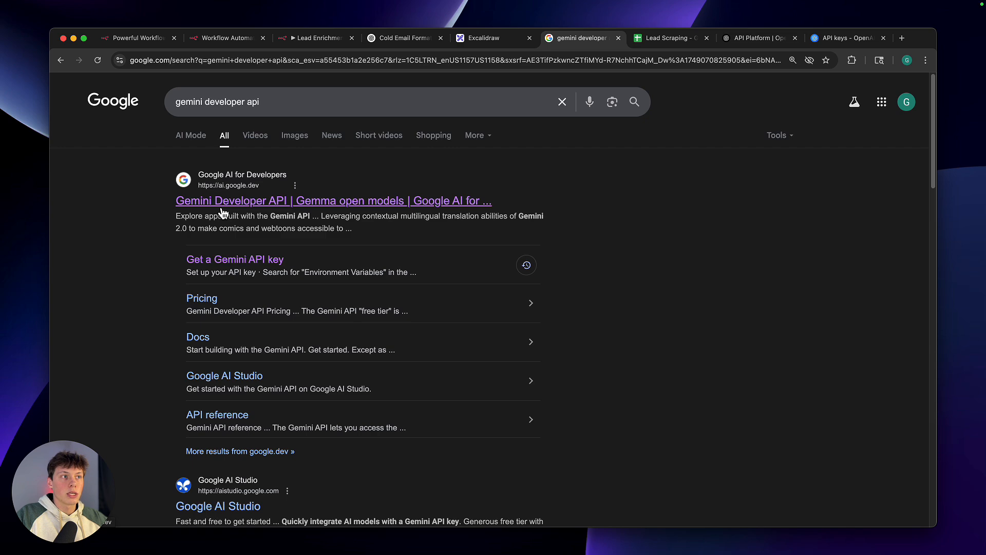
left_click(248, 210)
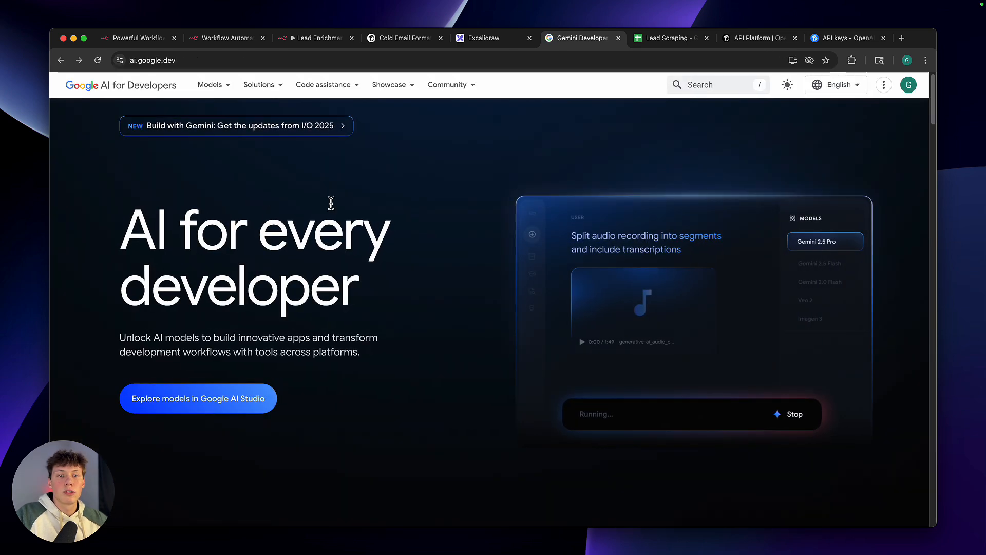
mouse_move(267, 93)
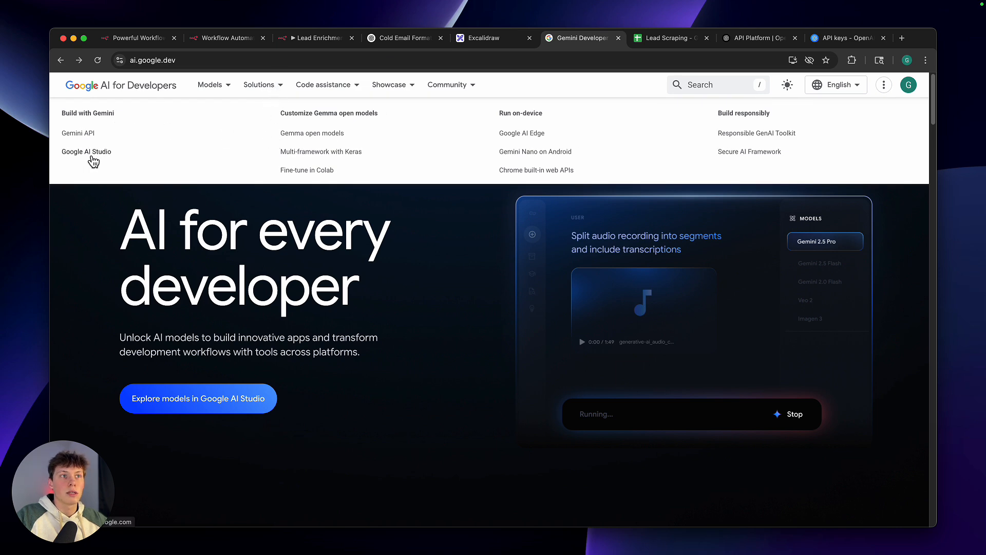
left_click(90, 156)
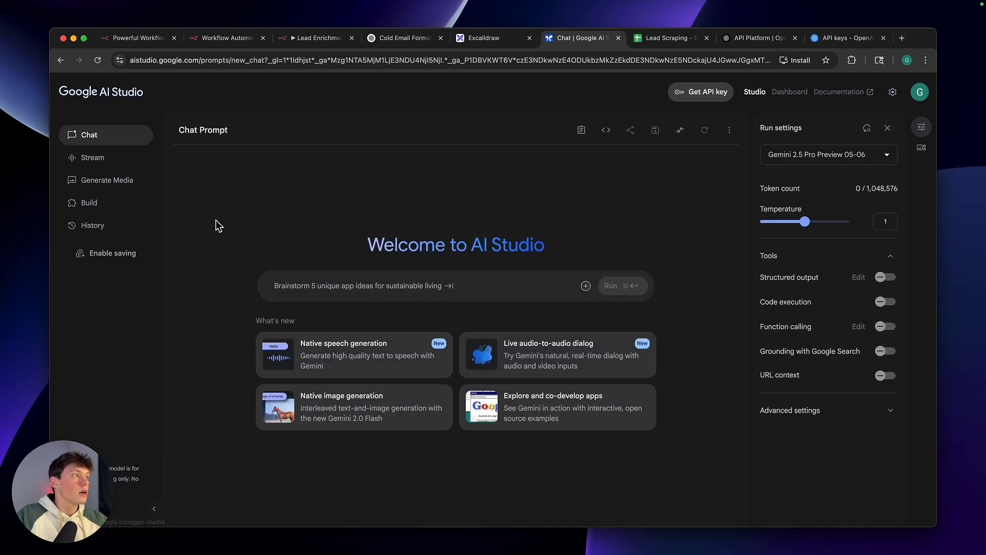
left_click(793, 93)
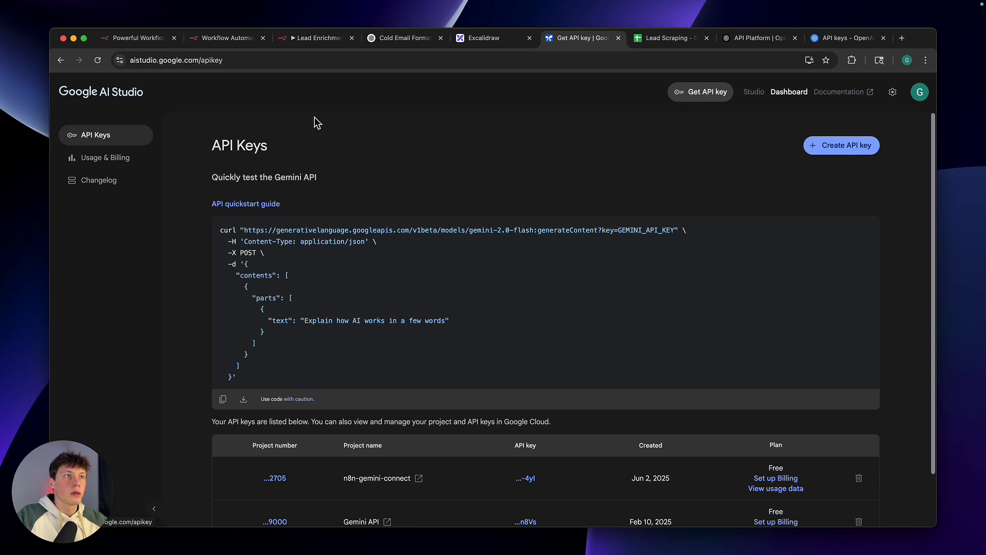
left_click_drag(205, 145, 279, 146)
left_click(275, 140)
scroll(282, 168, "down", 2)
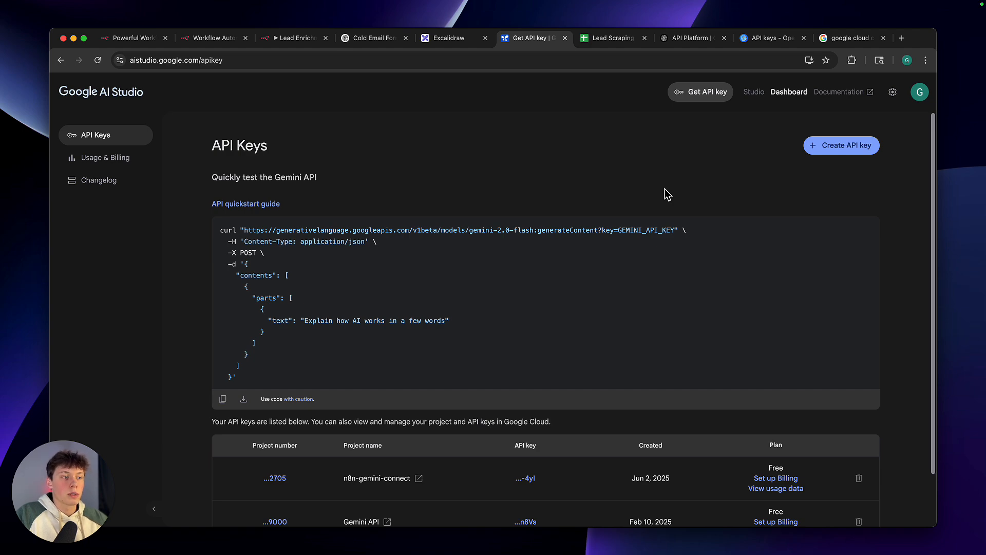
Open the Google Cloud Console from its search result and start a new project from the project picker
left_click(835, 42)
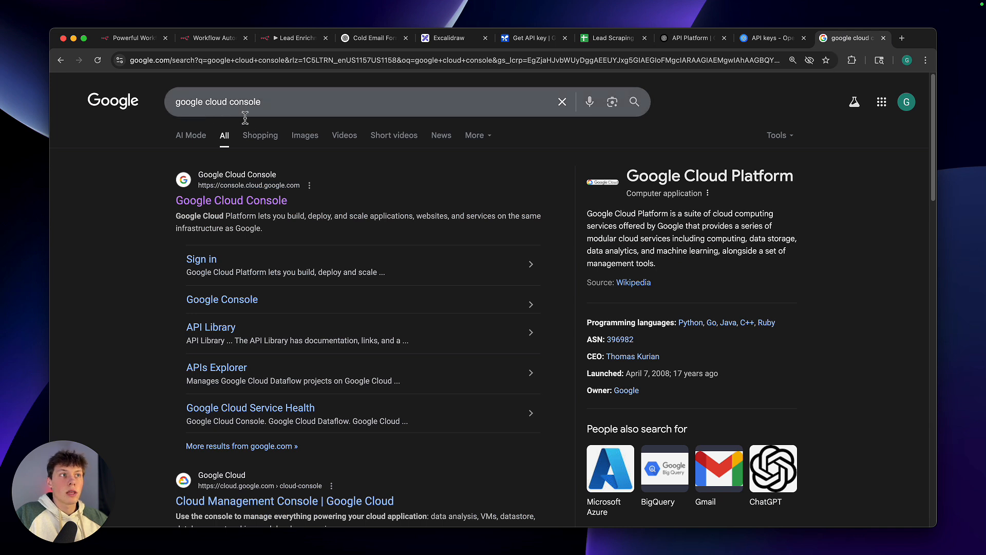
left_click(242, 202)
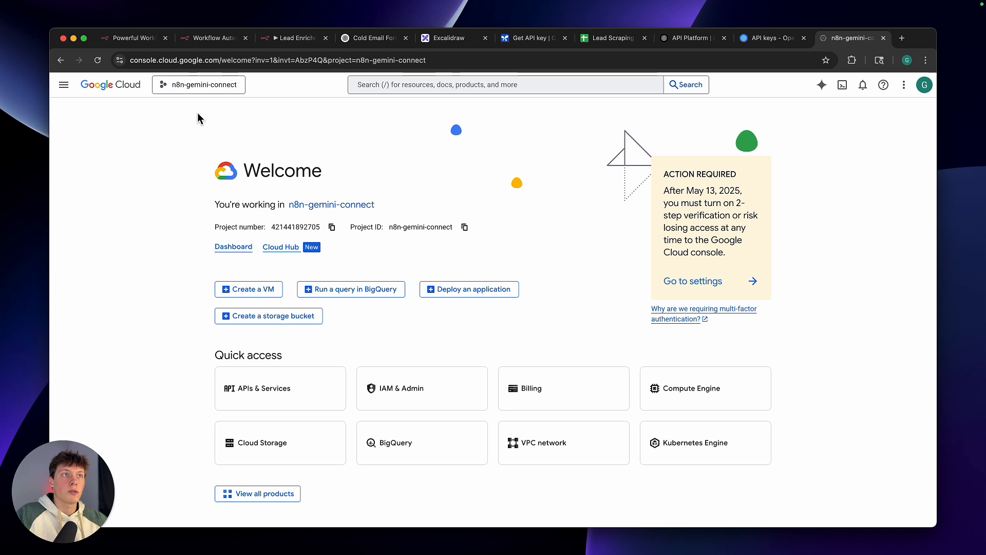
left_click(207, 85)
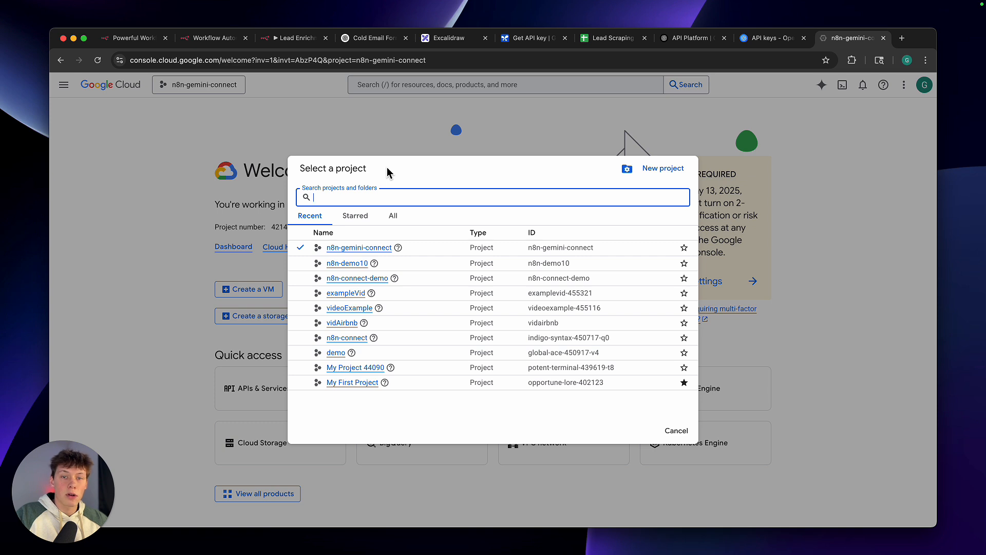
left_click(663, 171)
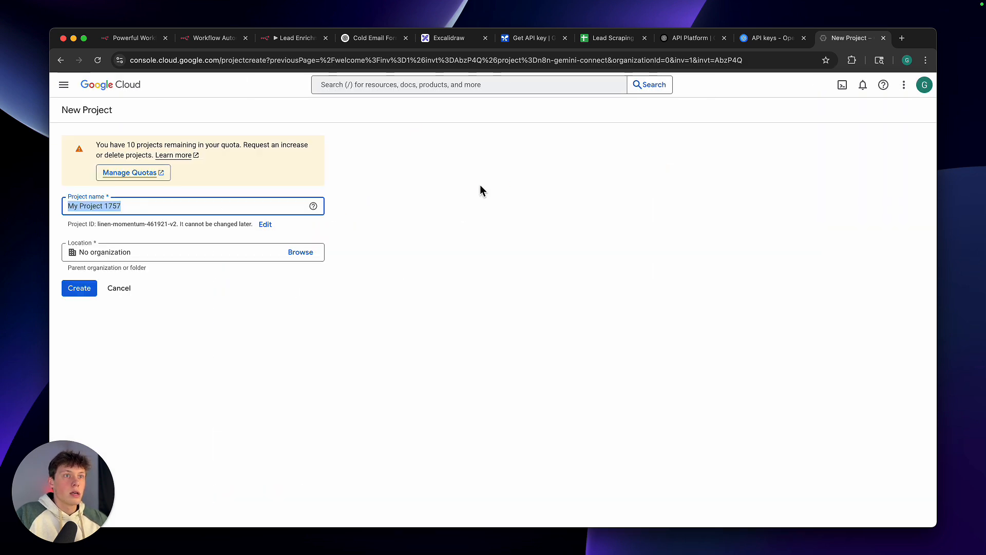
Name the new Google Cloud project n8n-gemini-demo, create it, and check its creation in the notifications
type("n")
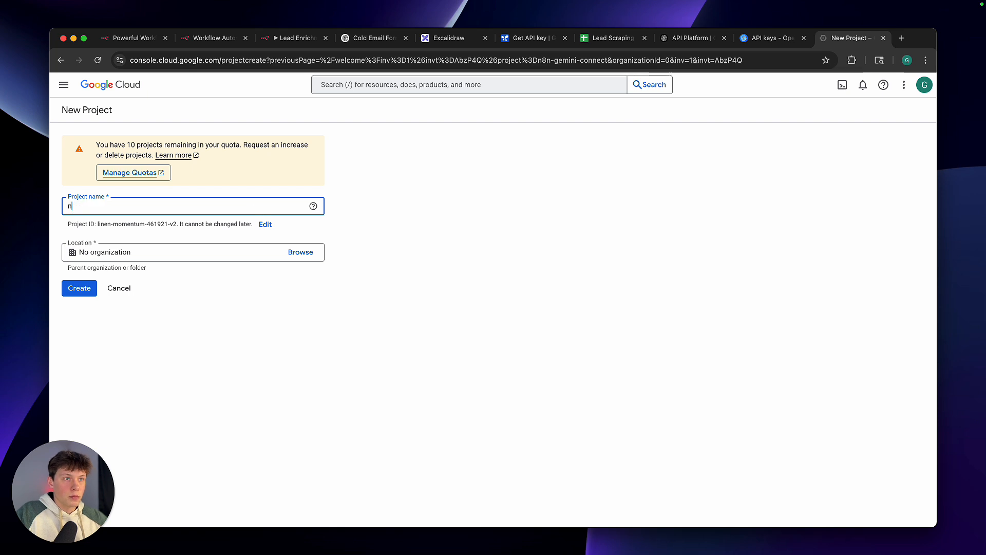
type("n8n-gemi")
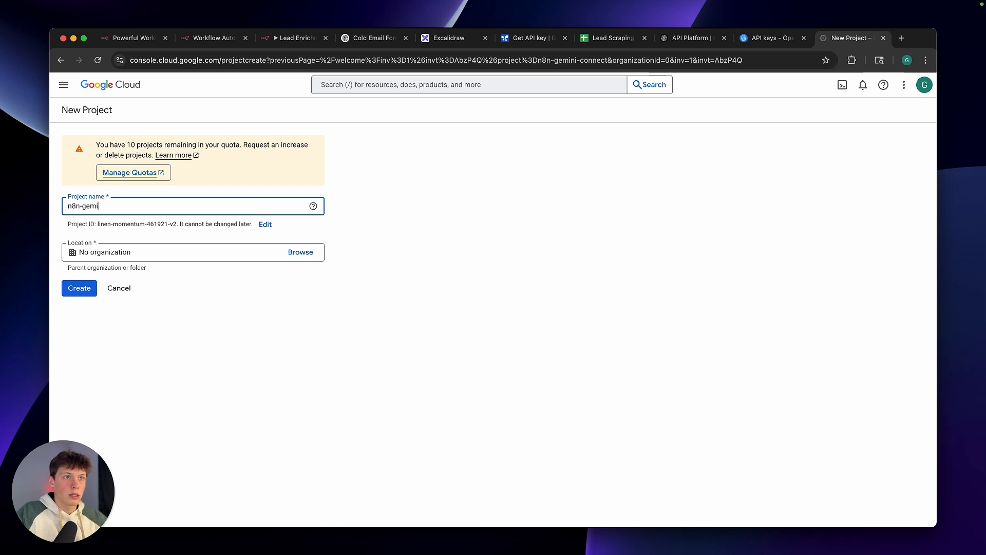
type("ni-demo")
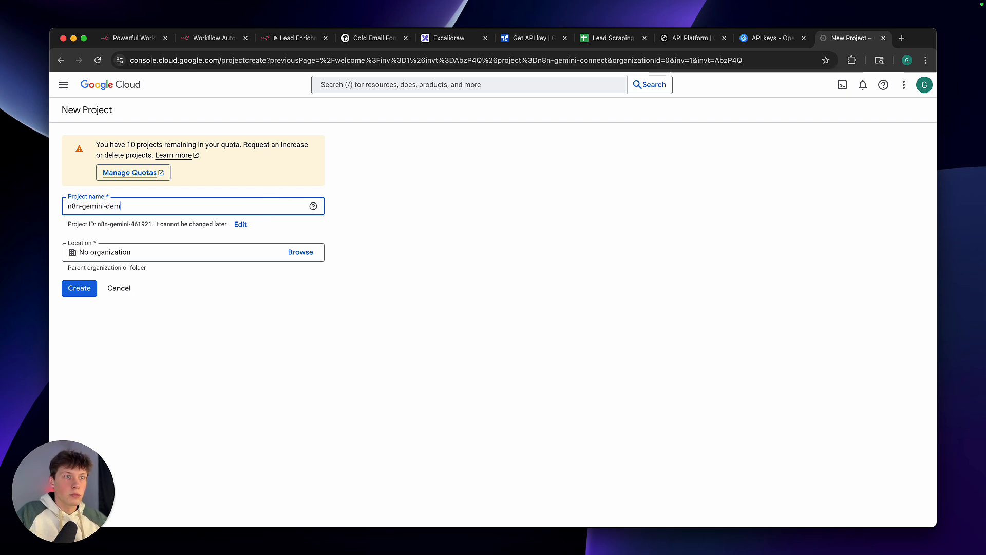
left_click(263, 193)
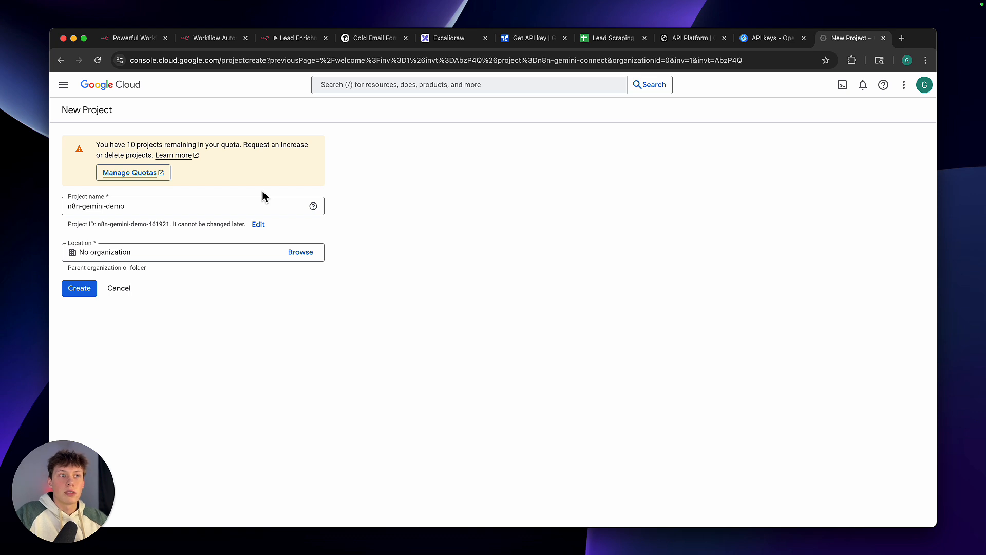
left_click(105, 207)
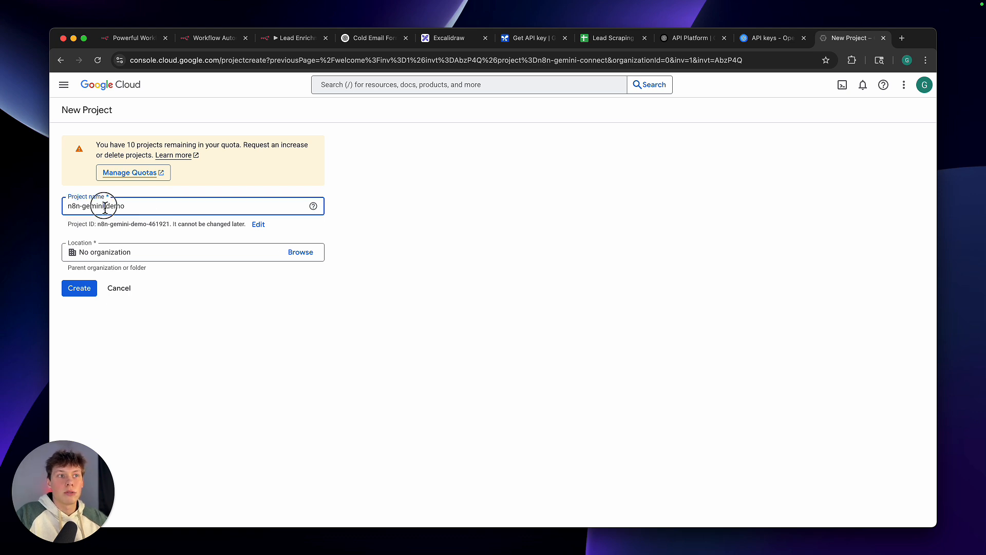
left_click_drag(104, 206, 70, 205)
left_click(210, 197)
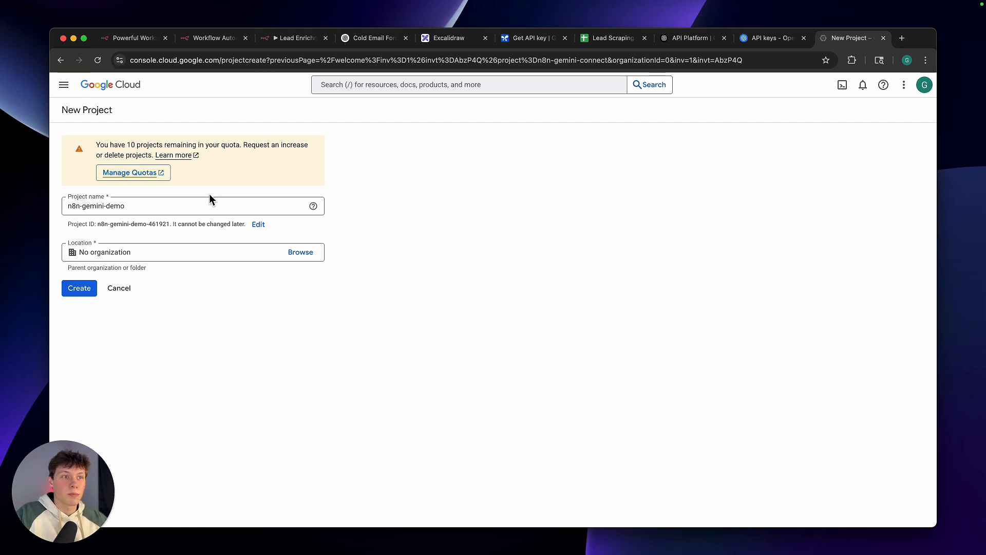
left_click(83, 288)
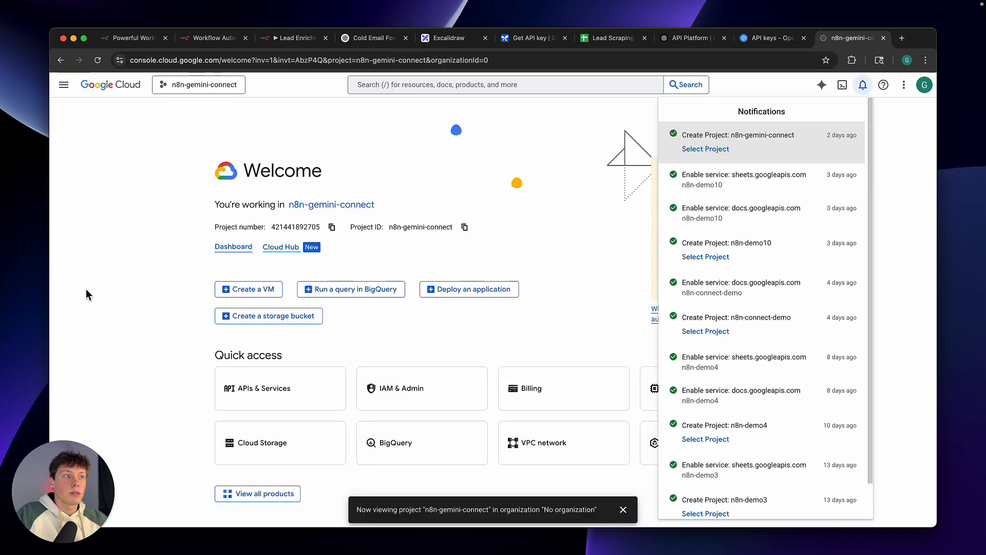
mouse_move(674, 137)
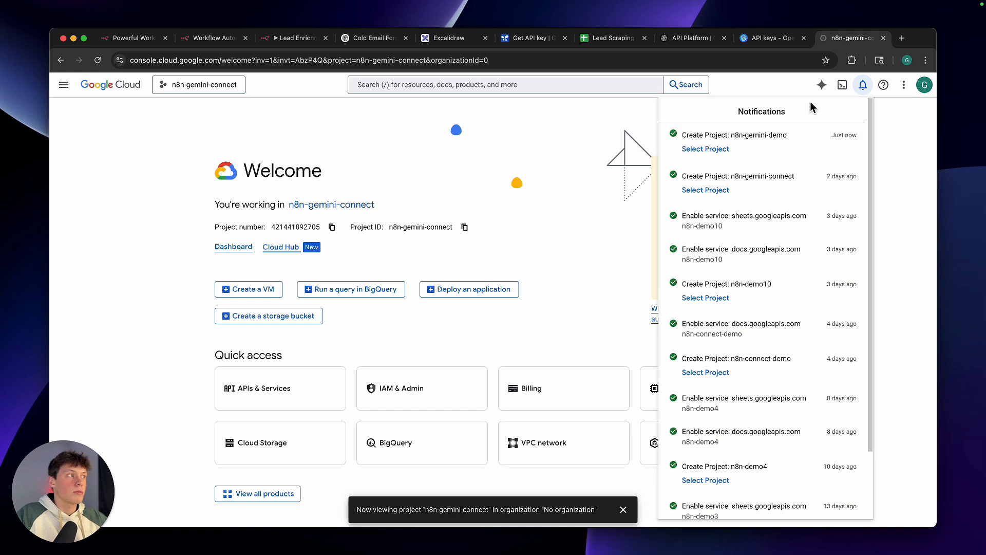
left_click(864, 84)
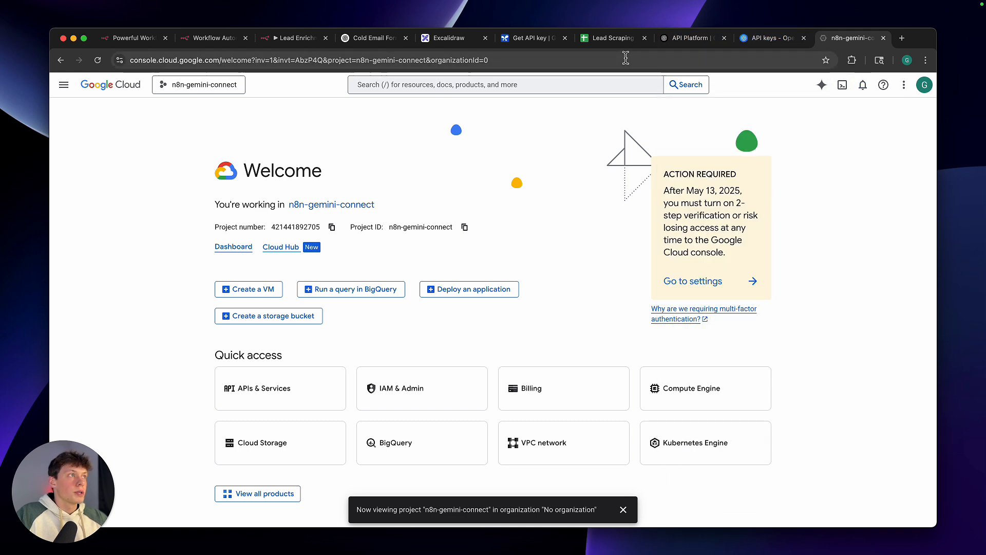
Return to Google AI Studio's API Keys page, start creating an API key, and select the n8n-gemini-connect project for it
left_click(532, 38)
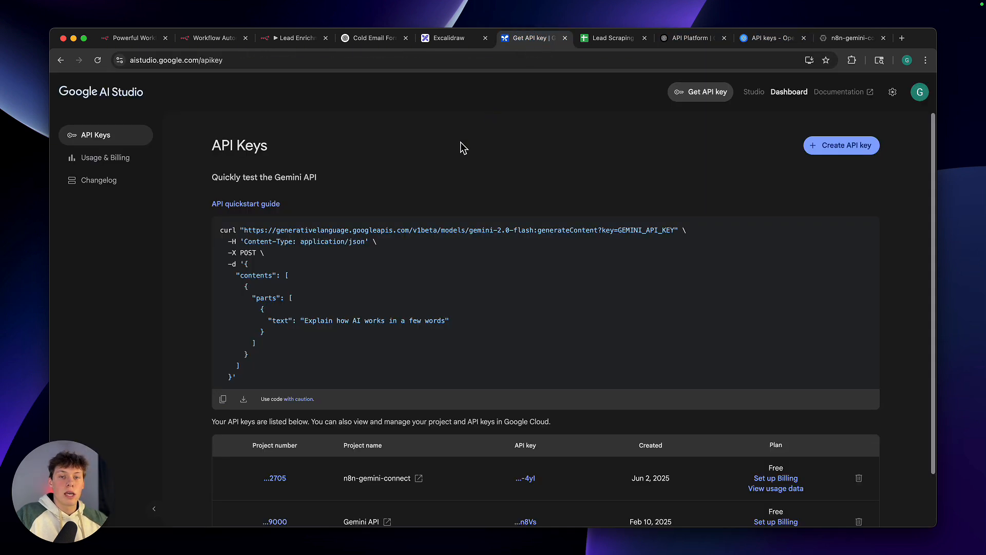
scroll(478, 169, "down", 2)
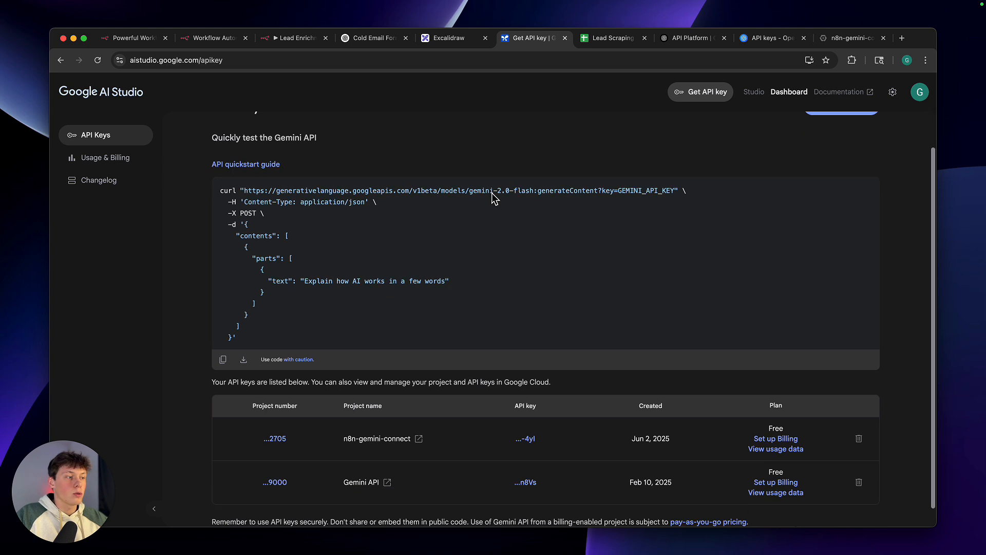
scroll(494, 199, "up", 2)
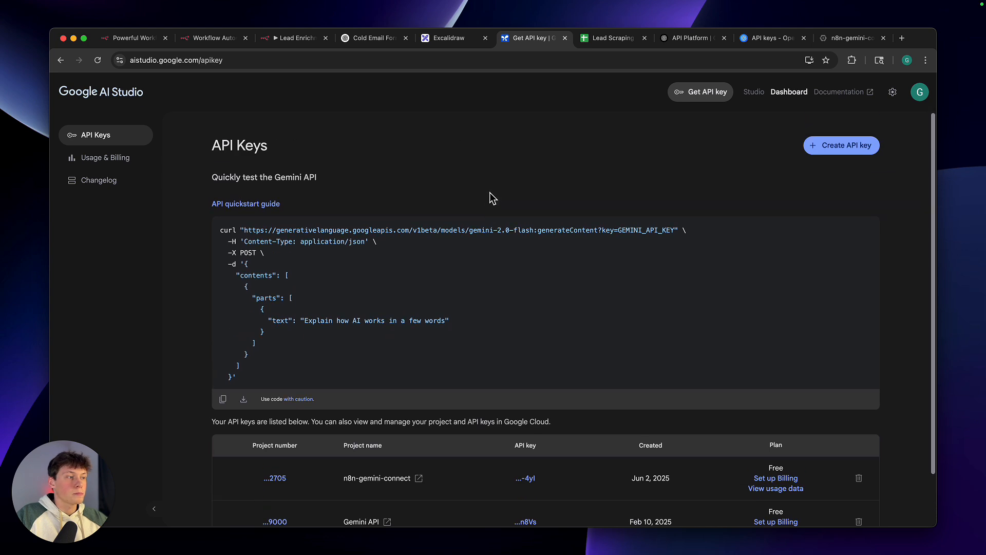
left_click(826, 149)
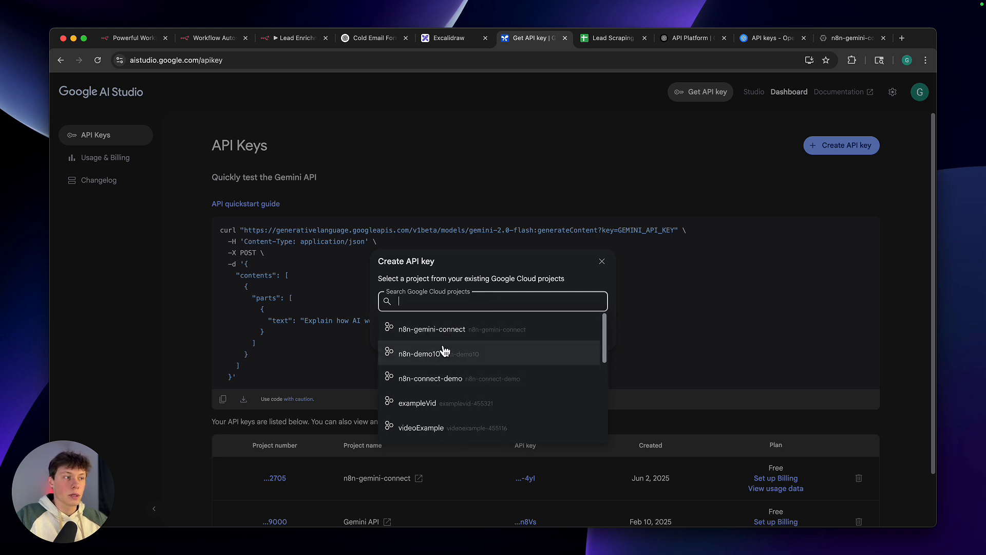
left_click(419, 335)
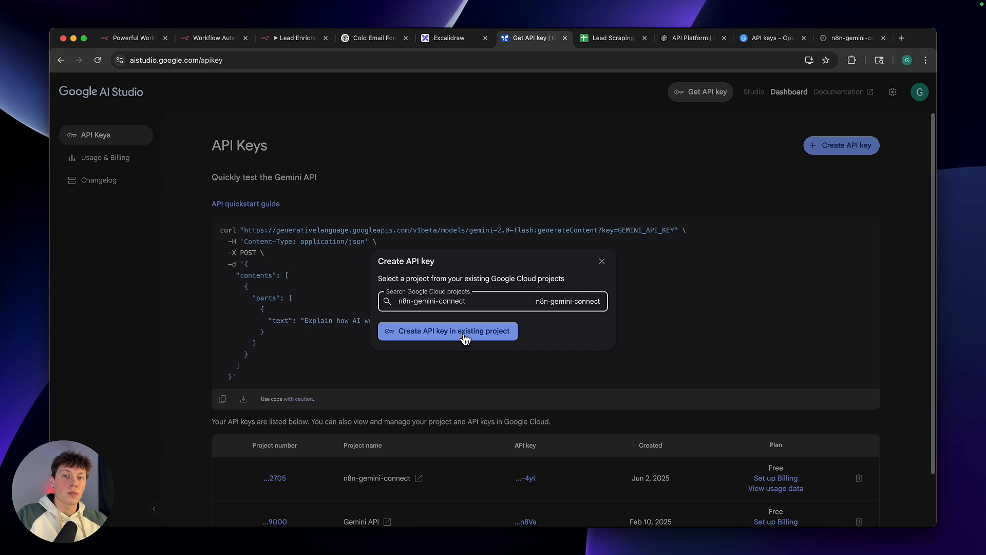
Switch back to the n8n workflow, review the Gemini credential's API Key field, and close the credential form without saving
left_click(286, 38)
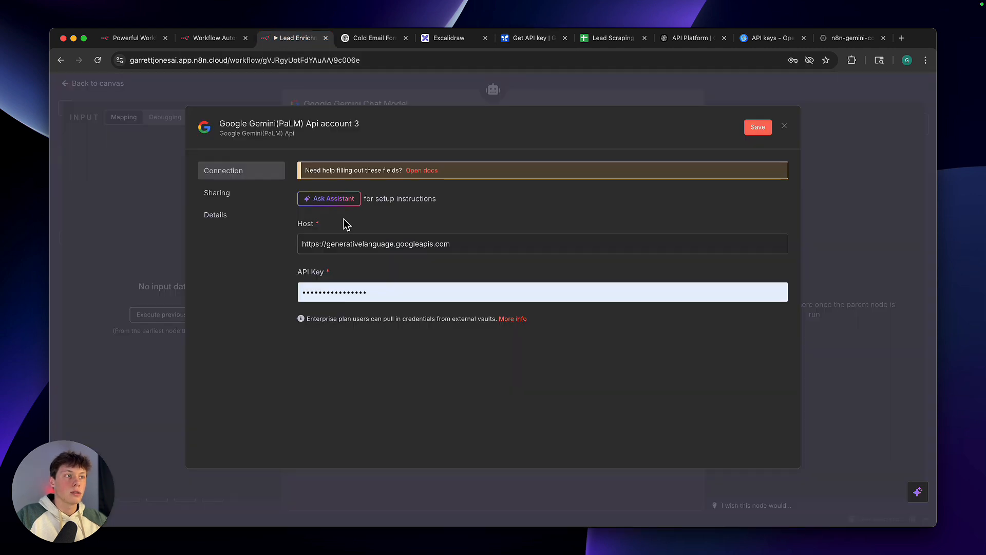
left_click_drag(302, 272, 342, 275)
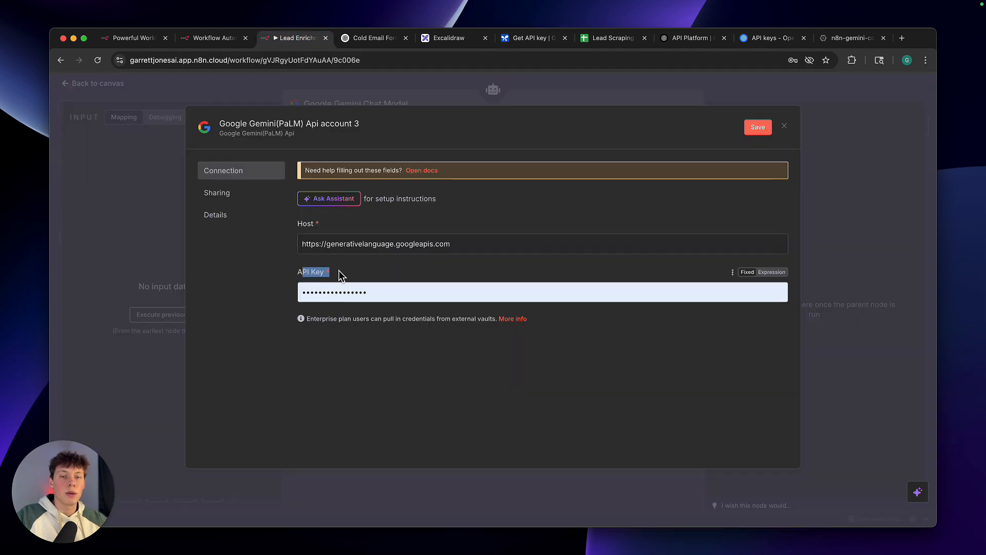
left_click(357, 279)
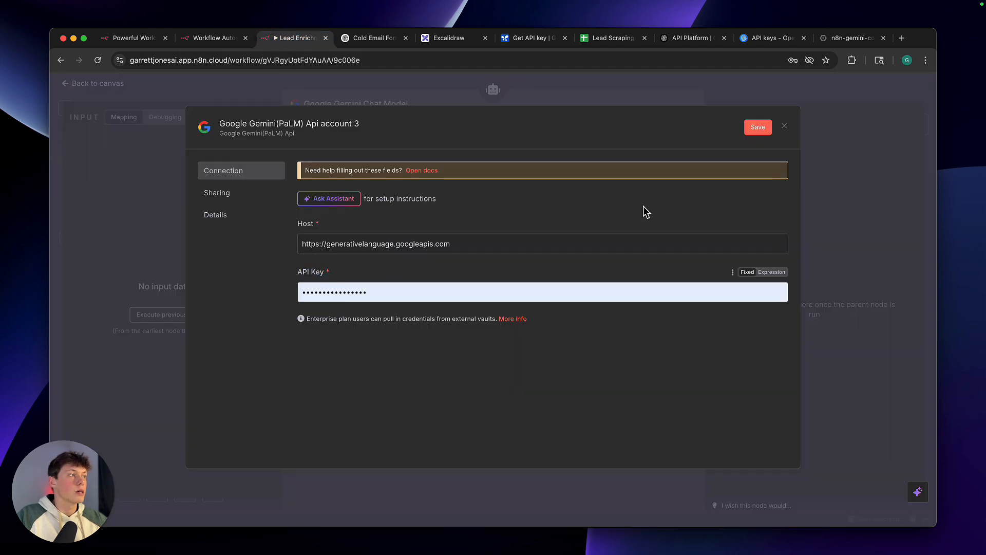
left_click(785, 129)
Open the Google Sheets1 node and examine its operation, document, sheet, mapping mode and column to match on
left_click(523, 327)
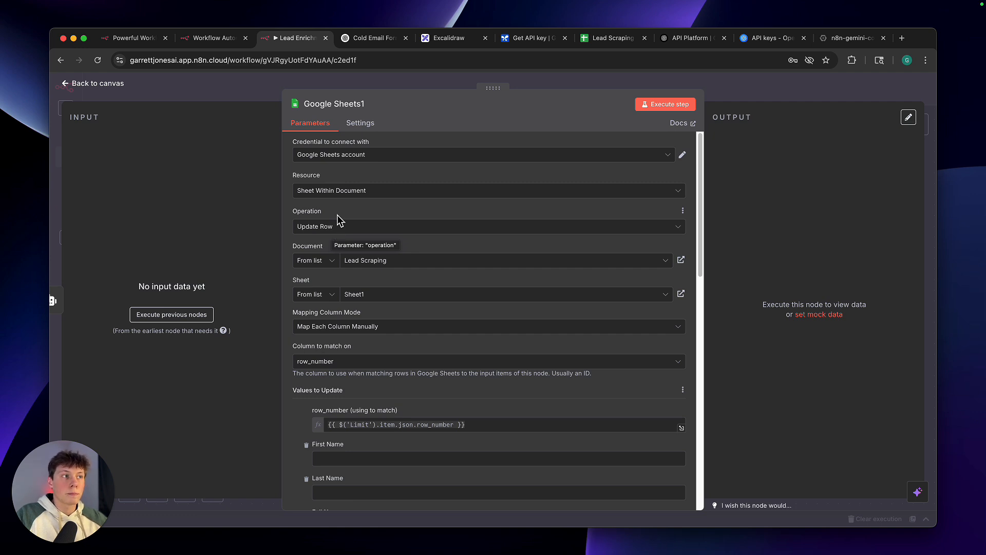
scroll(341, 214, "down", 2)
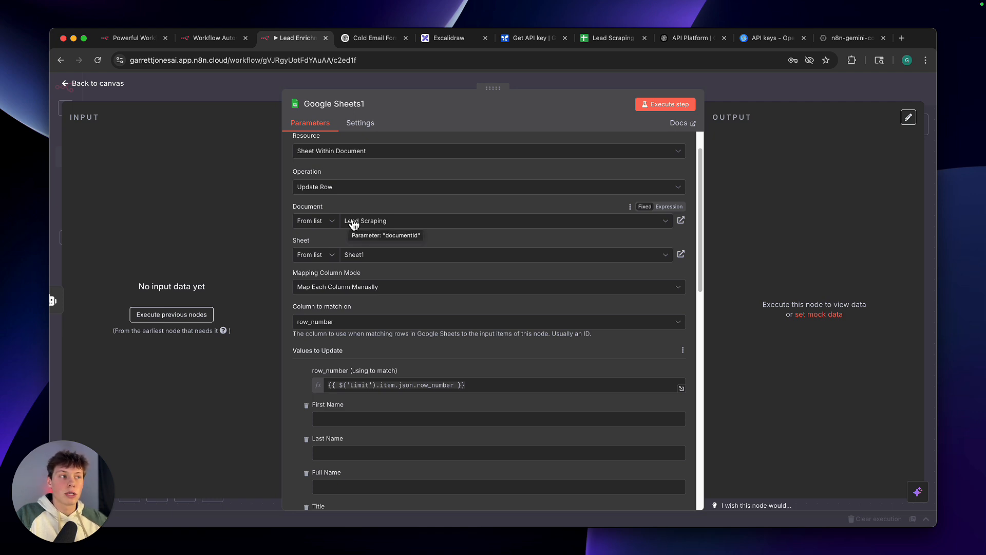
scroll(355, 214, "down", 1)
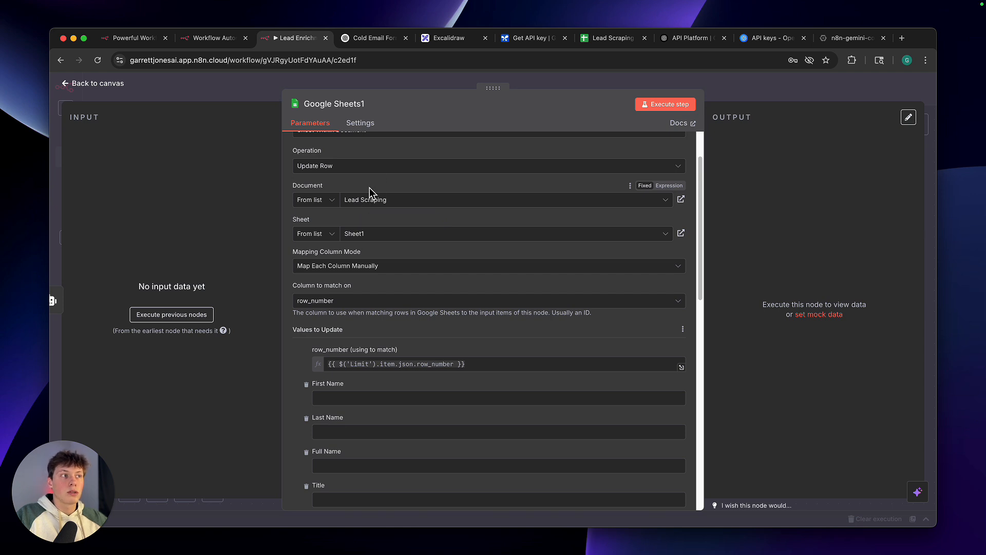
scroll(378, 219, "down", 1)
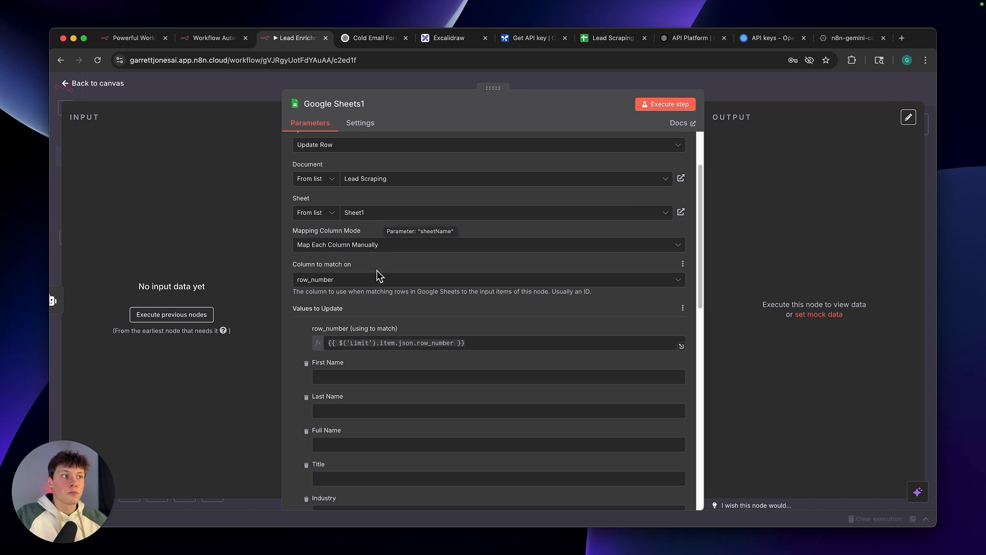
scroll(381, 276, "down", 1)
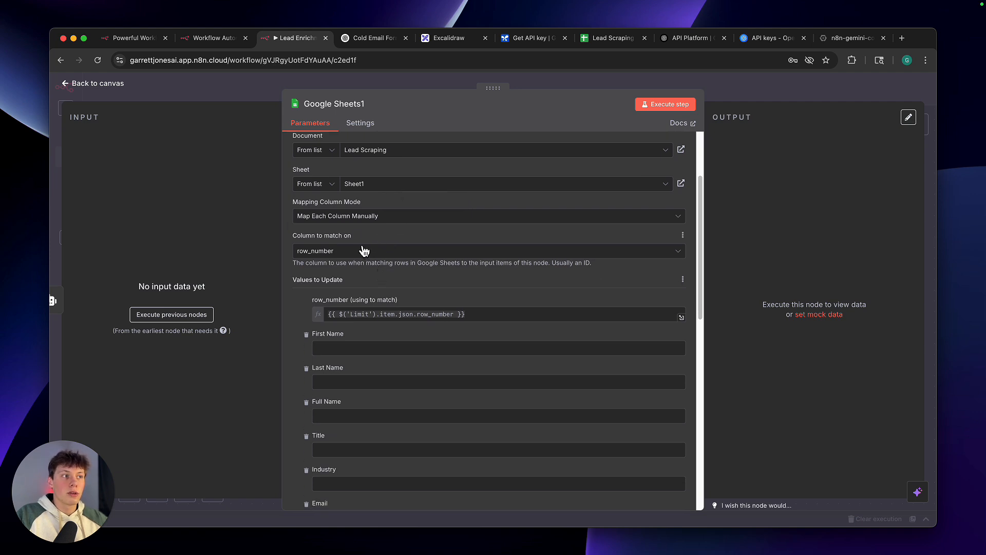
left_click_drag(301, 237, 373, 242)
left_click(373, 241)
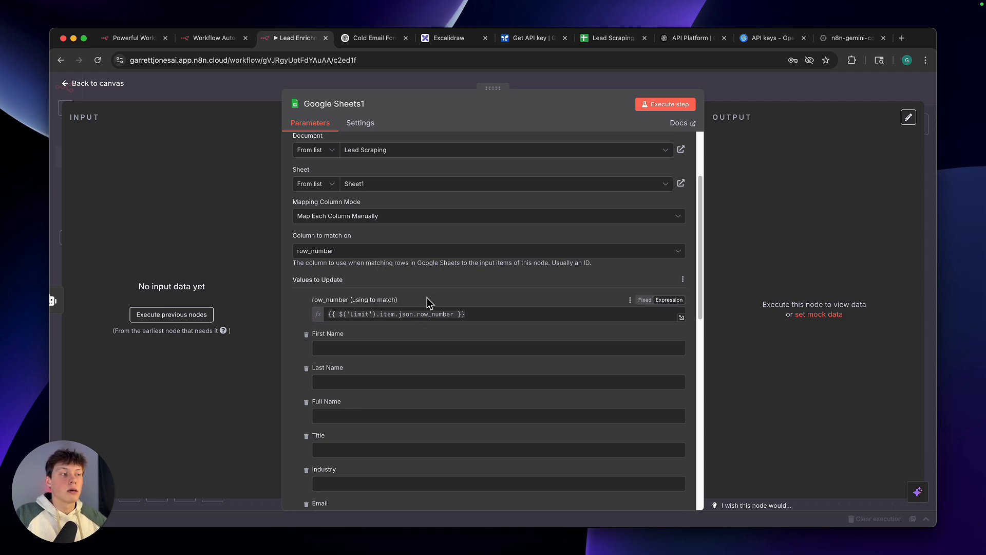
Examine the Google Sheets1 node's Values to Update, including the row_number match expression and the Personalization field's expression
scroll(426, 303, "down", 2)
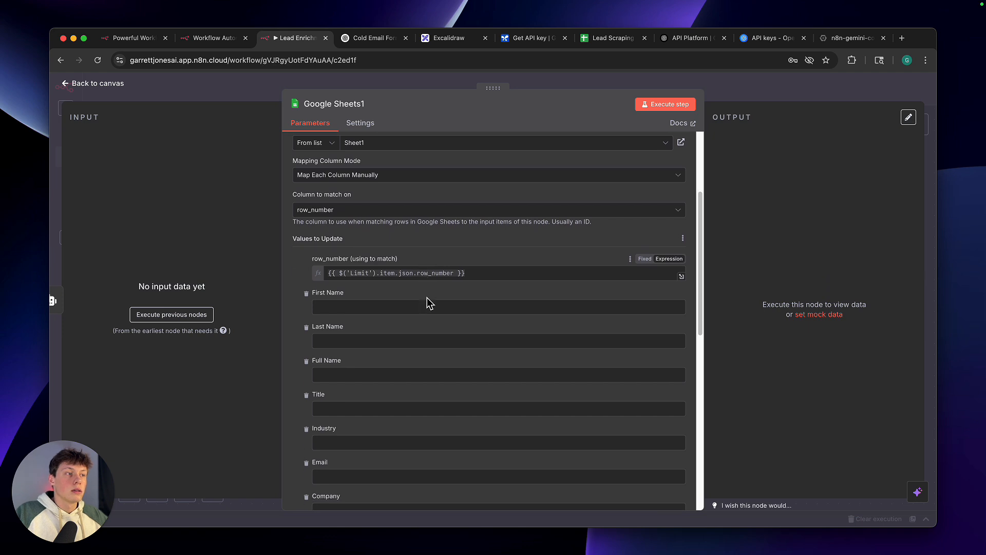
triple_click(368, 261)
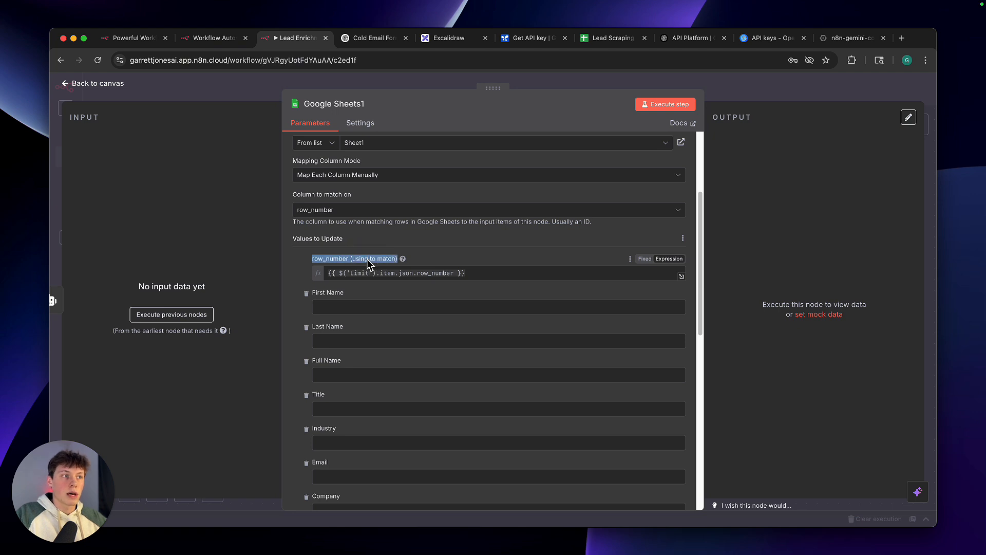
left_click(368, 262)
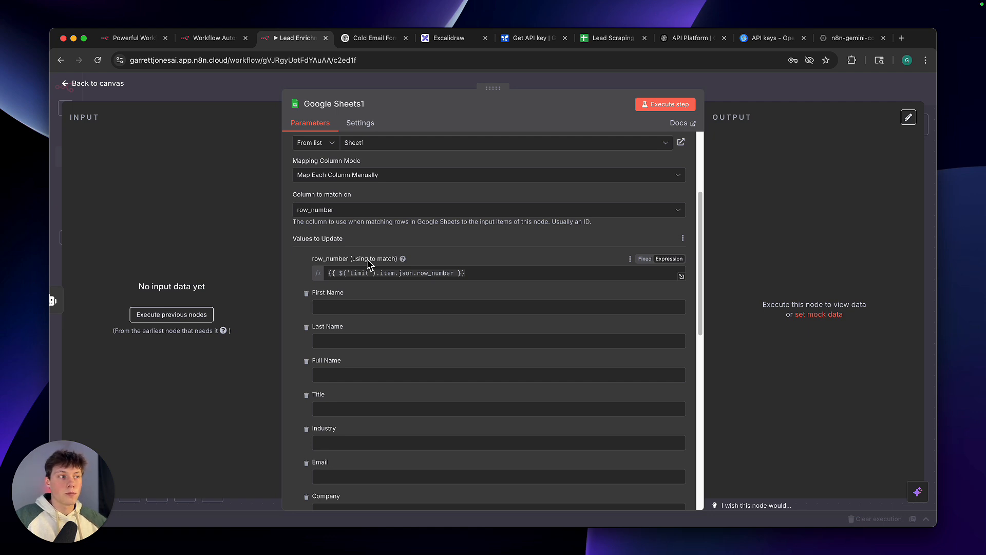
scroll(368, 263, "down", 10)
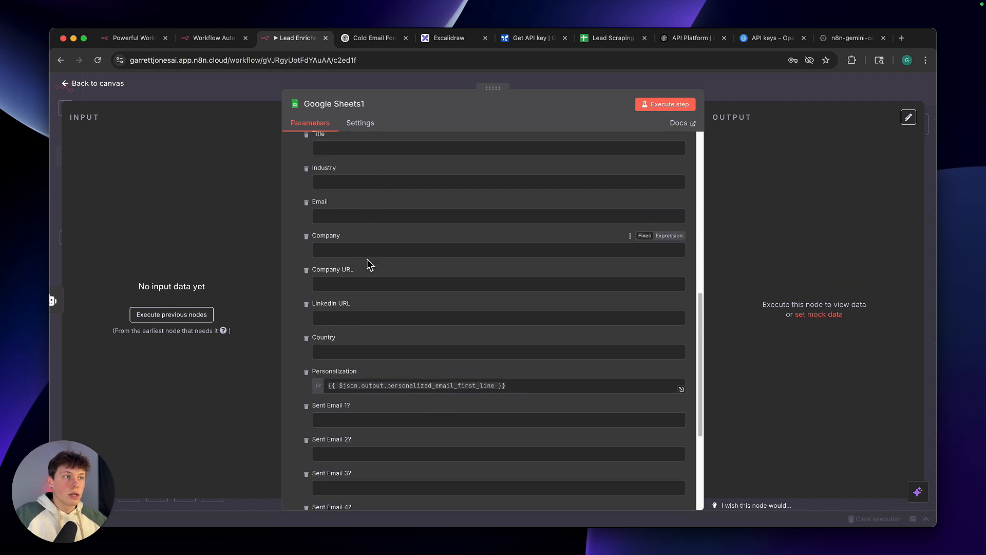
scroll(371, 257, "up", 6)
scroll(385, 256, "down", 3)
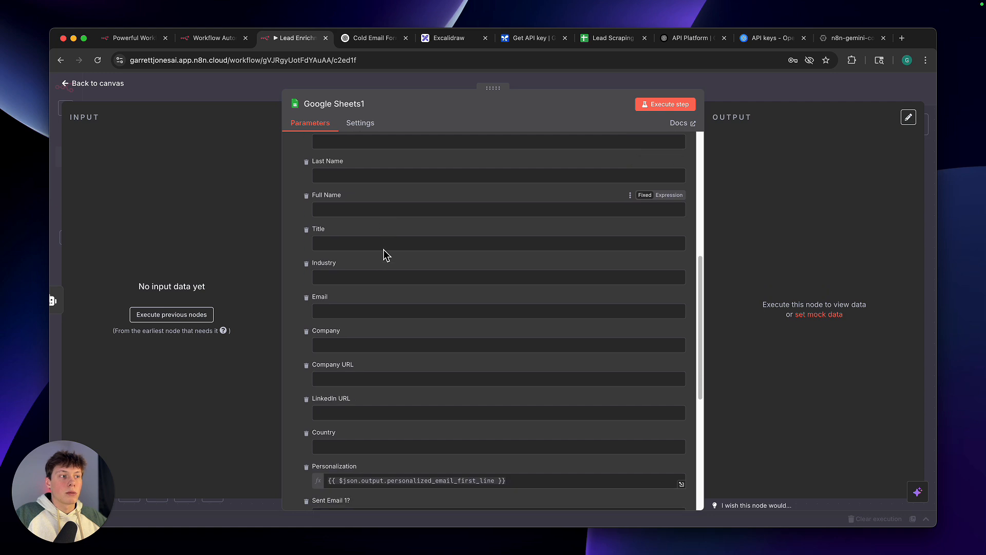
scroll(372, 333, "down", 4)
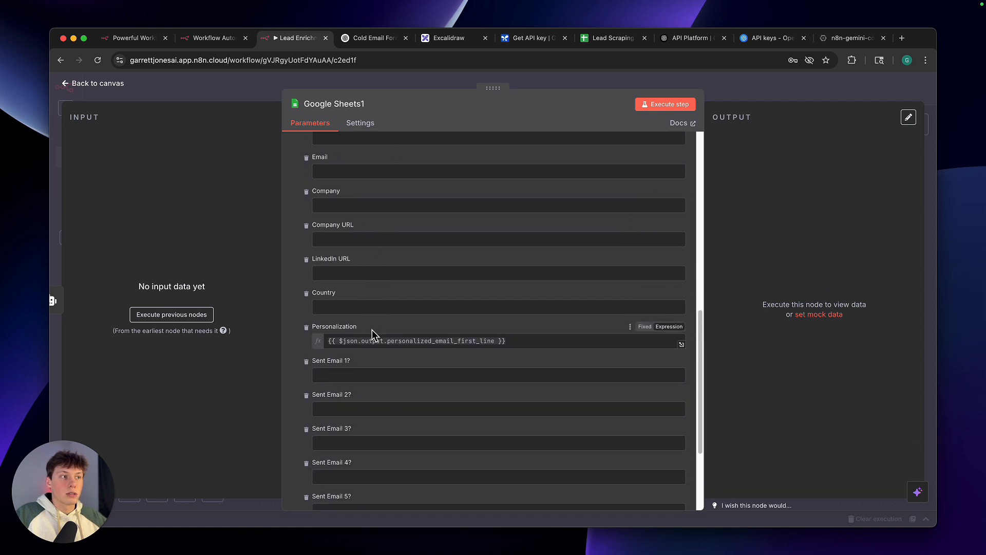
scroll(358, 349, "down", 1)
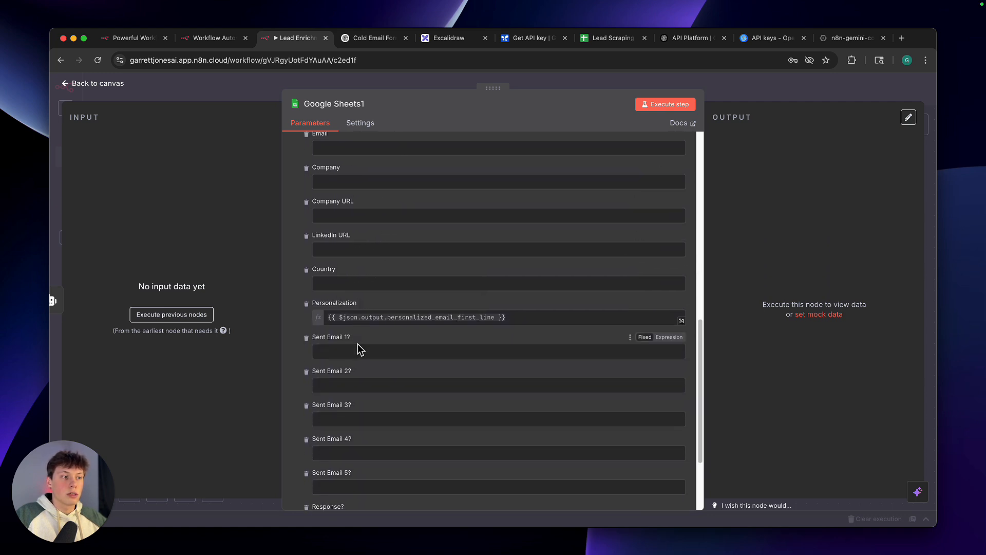
Close the Google Sheets1 node, examine the AI Agent node's prompt, system message and personalized first-line output, and return to the canvas
scroll(360, 349, "down", 1)
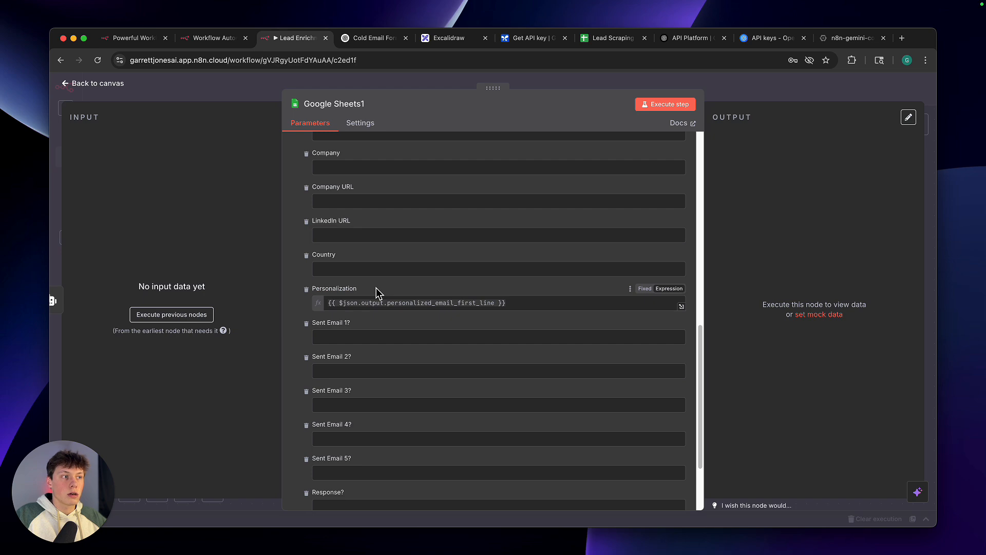
key("Escape")
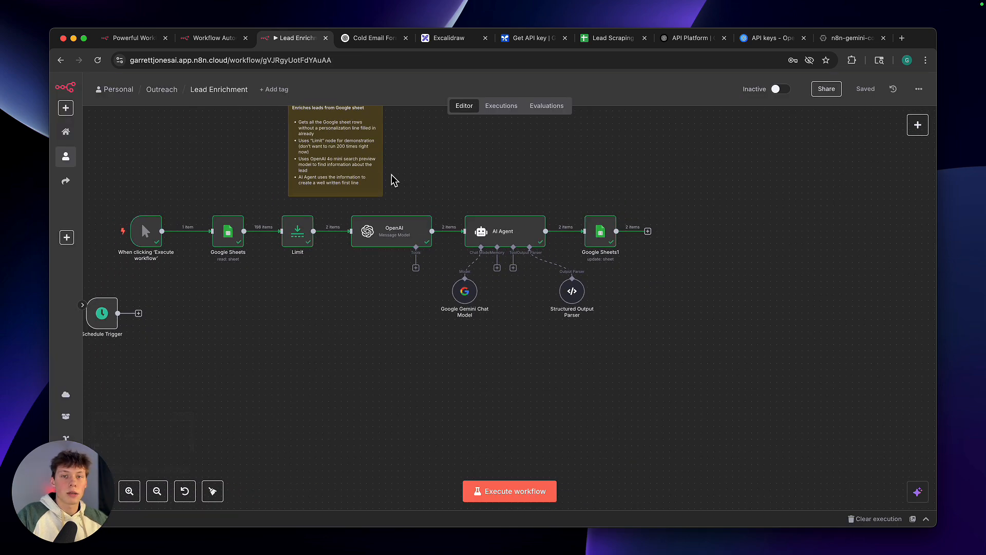
mouse_move(566, 271)
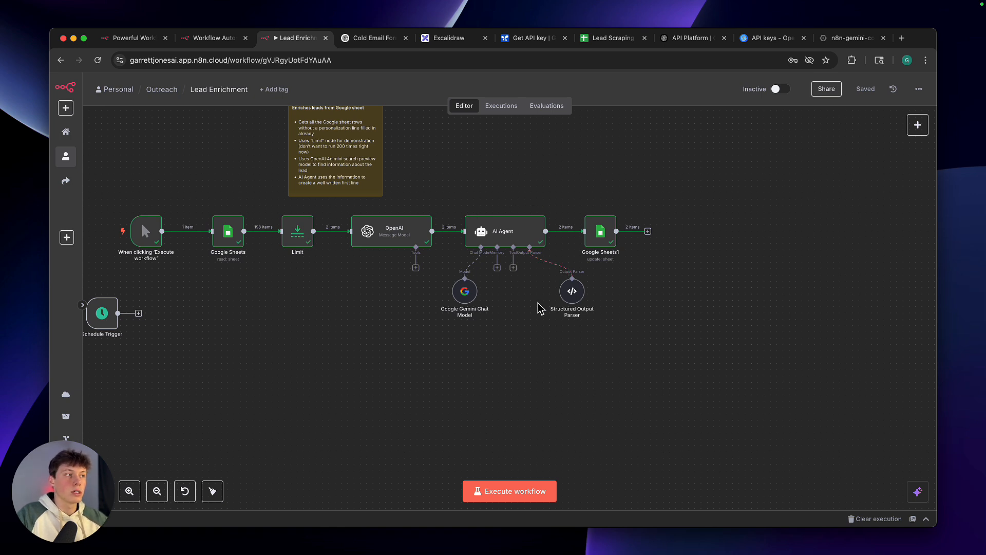
left_click(518, 225)
double_click(517, 225)
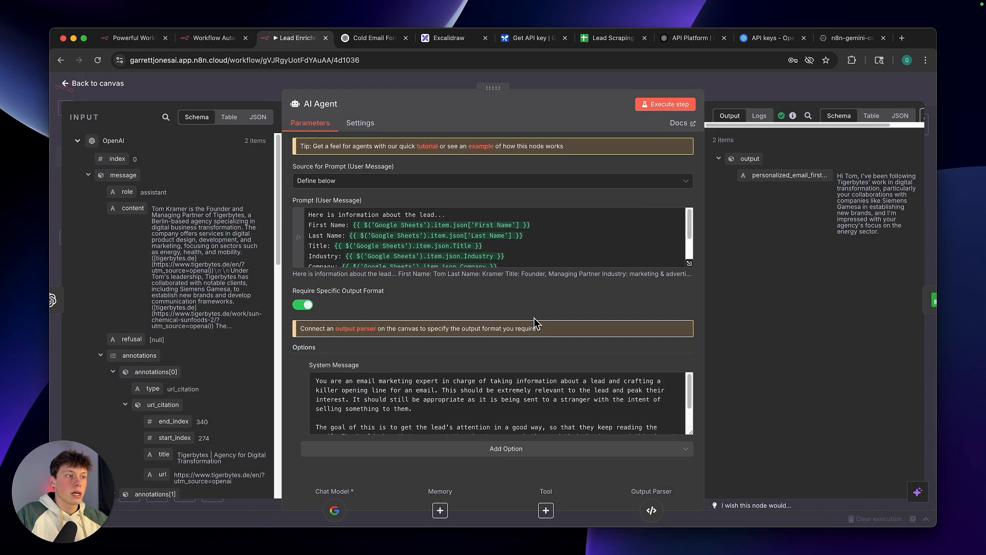
left_click(730, 98)
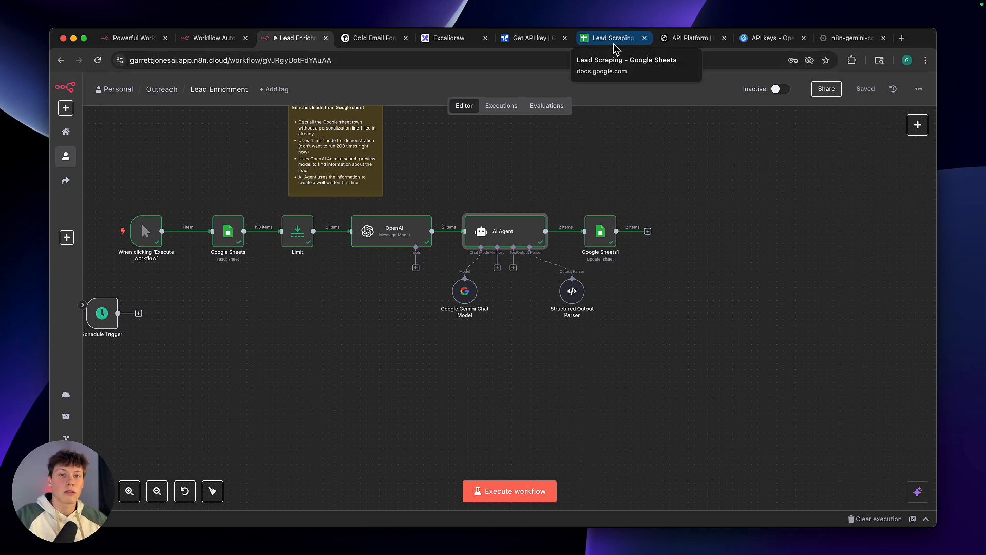
Review the canvas flow from the AI Agent with its Gemini chat model and output parser to the Google Sheets1 update node
left_click_drag(439, 173, 591, 334)
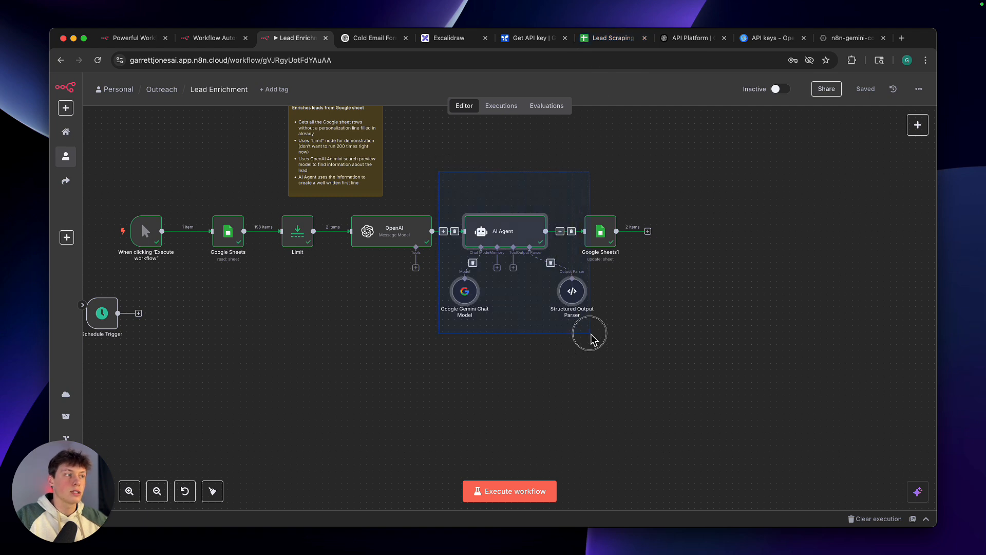
left_click(546, 344)
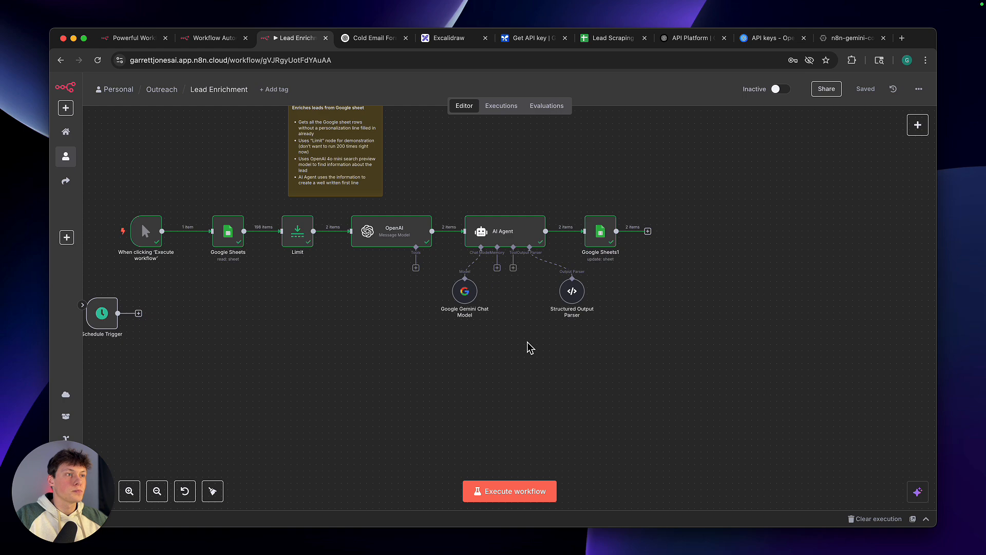
scroll(531, 348, "down", 2)
scroll(531, 348, "up", 3)
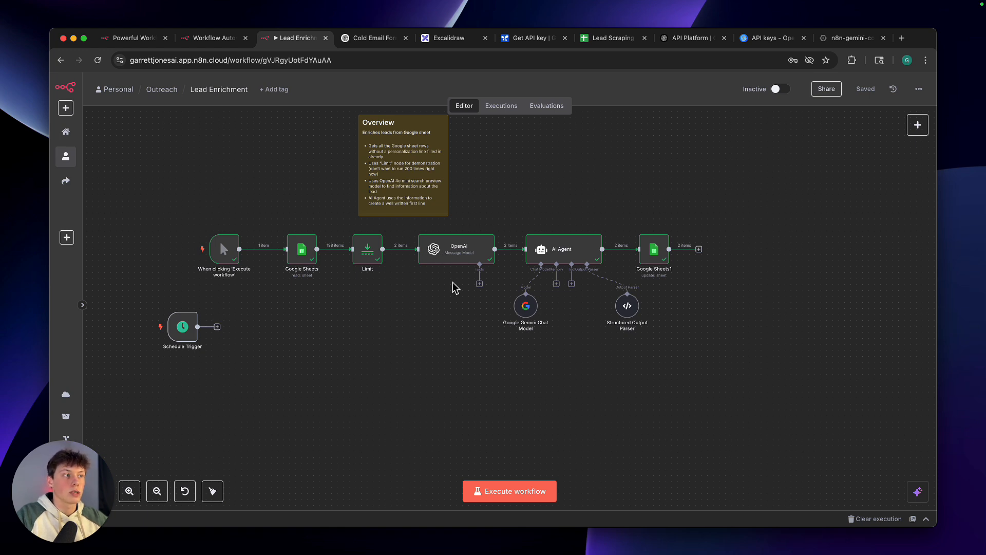
left_click_drag(512, 219, 649, 337)
left_click(647, 348)
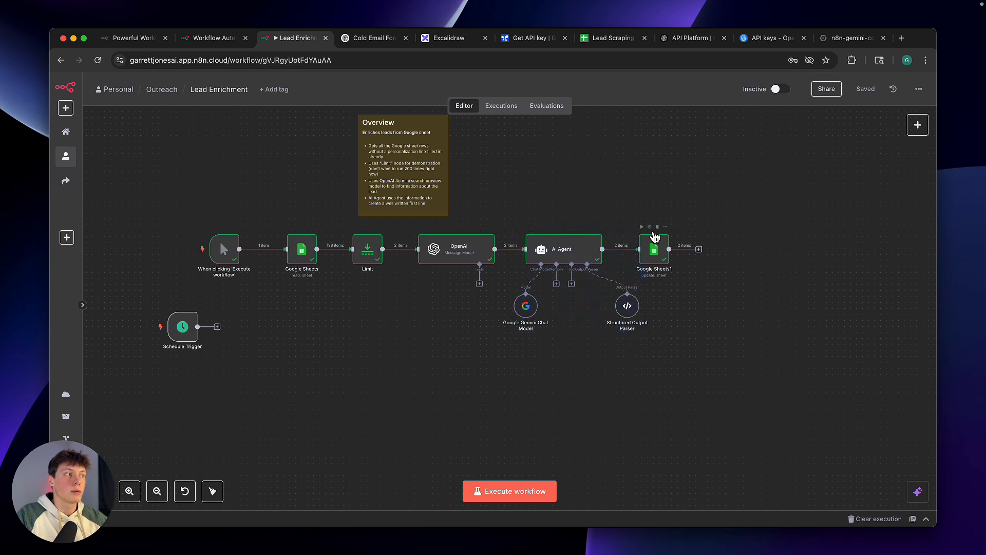
left_click_drag(632, 221, 705, 286)
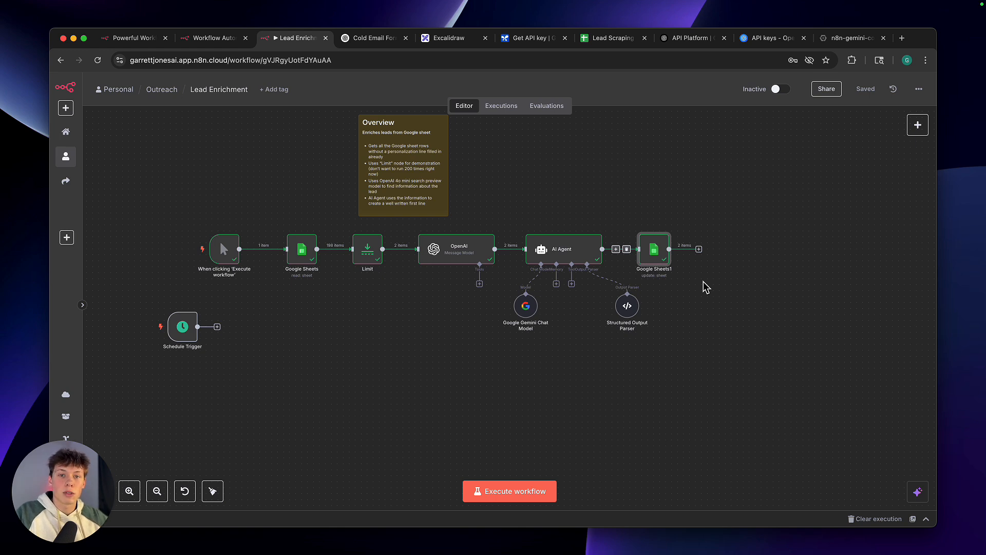
left_click(705, 287)
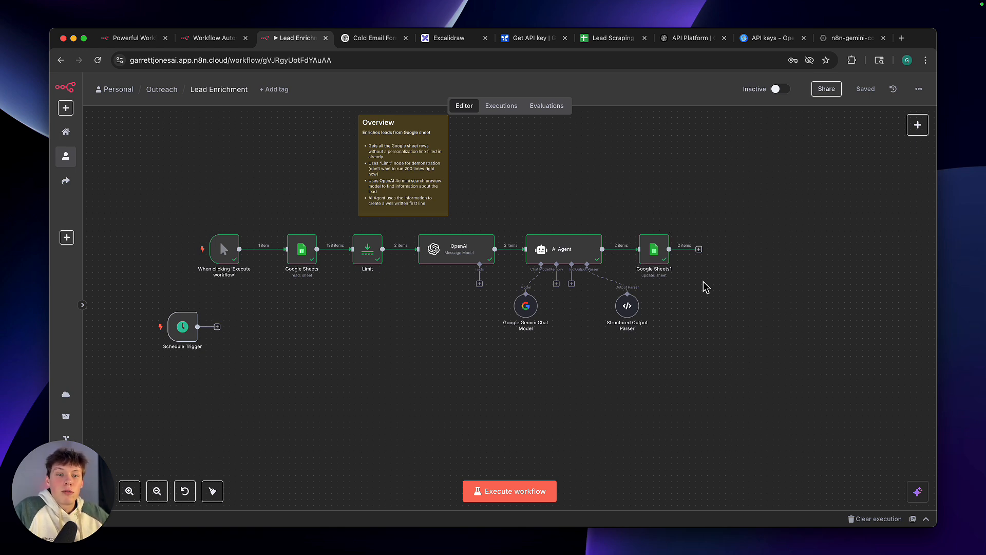